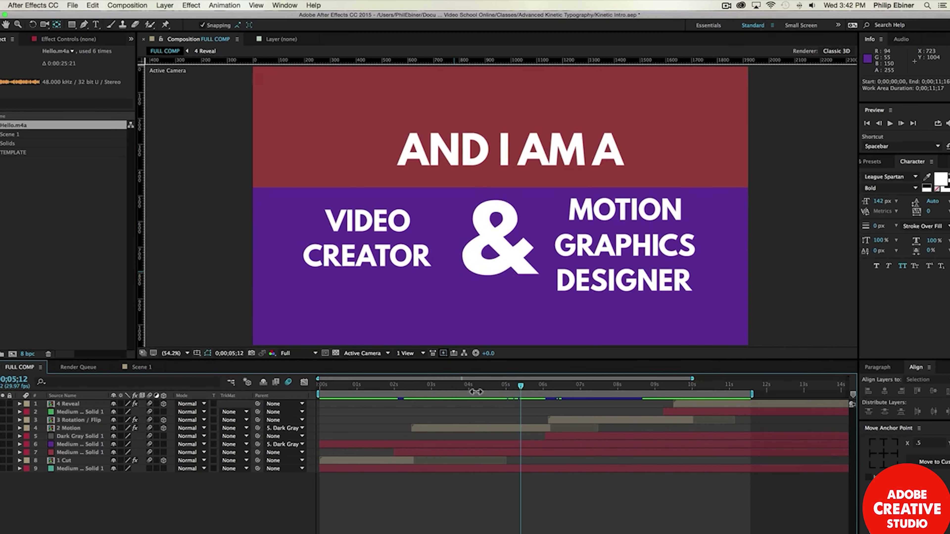
Duplicate the Scene 1 composition as Scene 2 and open the copy
click(10, 135)
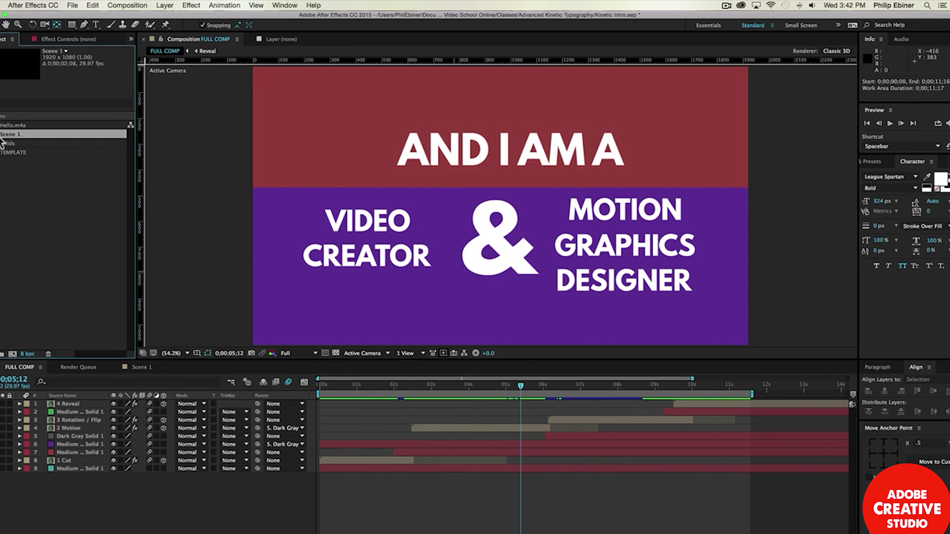
key(super+d)
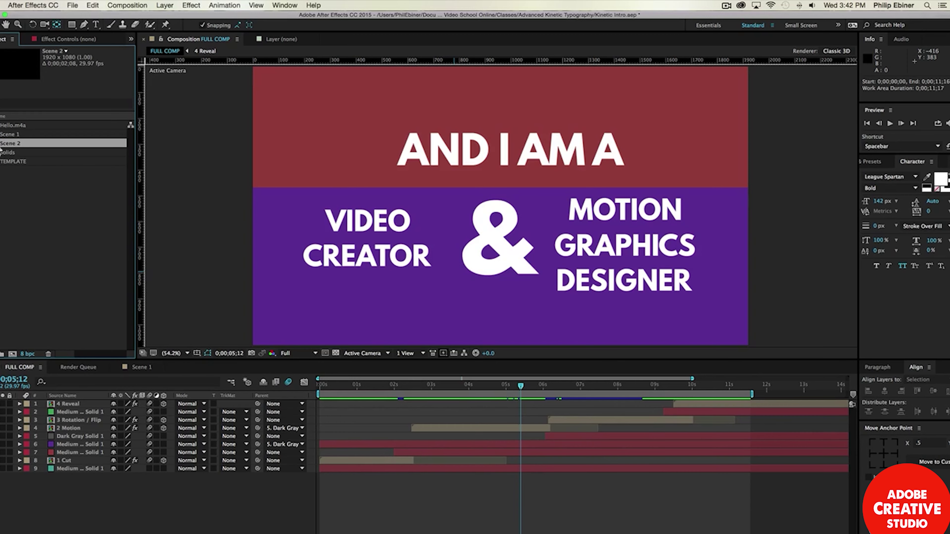
double_click(2, 144)
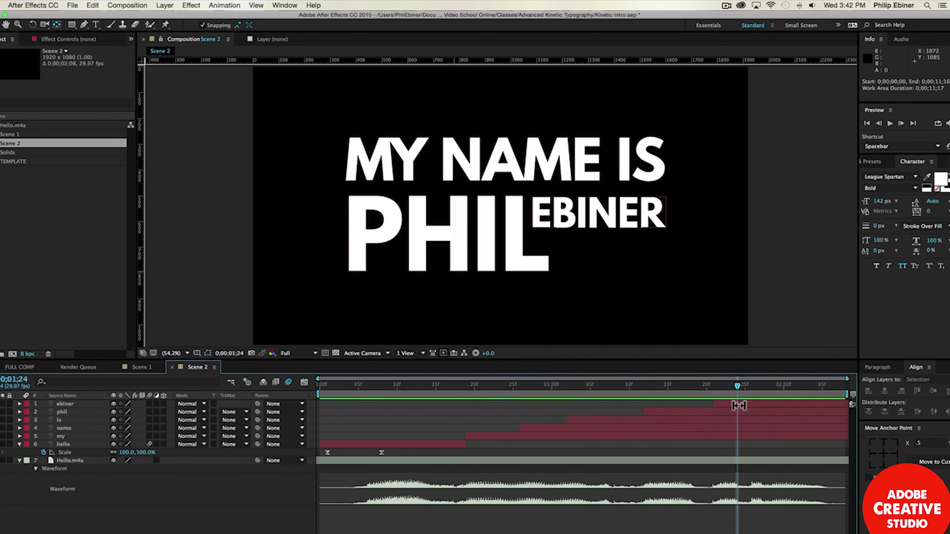
Delete the six text layers from Scene 2, keeping only the Hello.m4a audio layer
click(739, 406)
shift+click(63, 444)
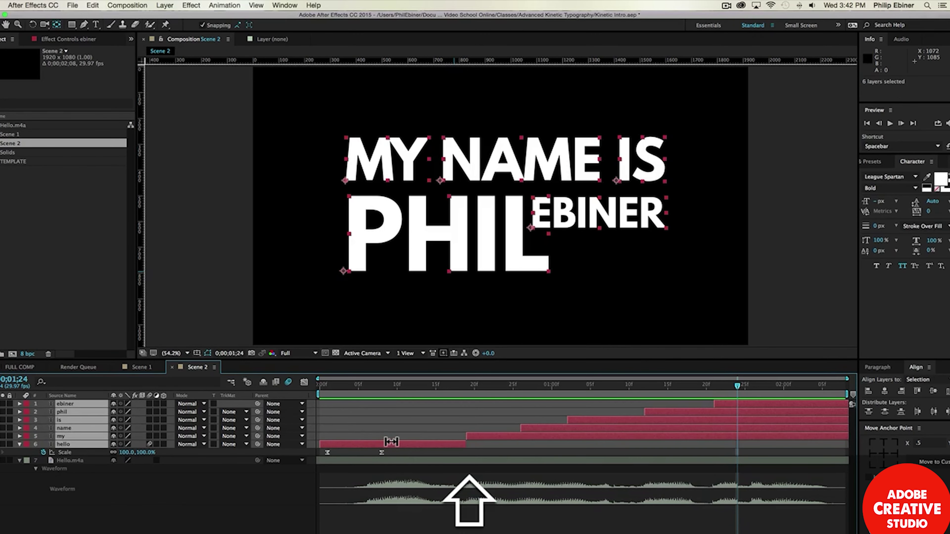
key(BackSpace)
key(v)
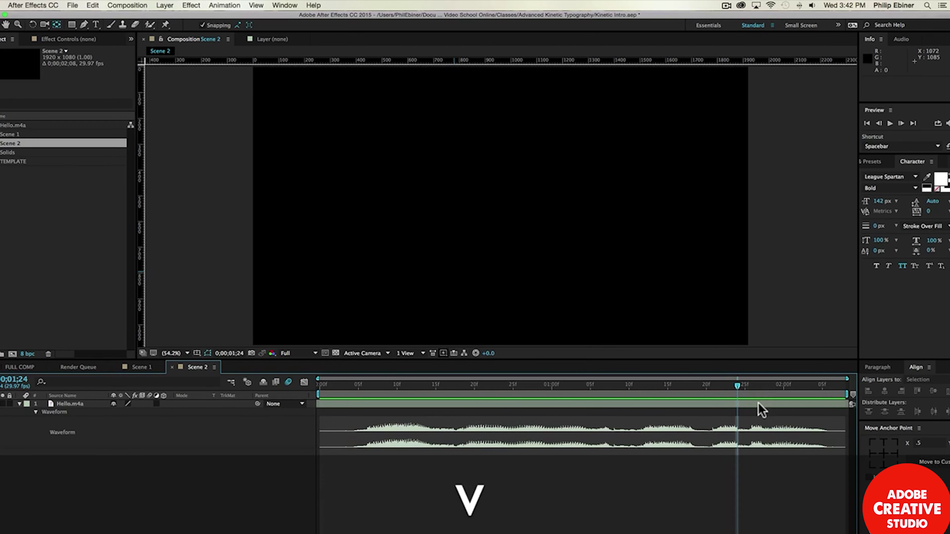
Shift the Hello.m4a layer earlier so its in point sits at -0;00;02;14, and play back the audio
drag(809, 405, 726, 410)
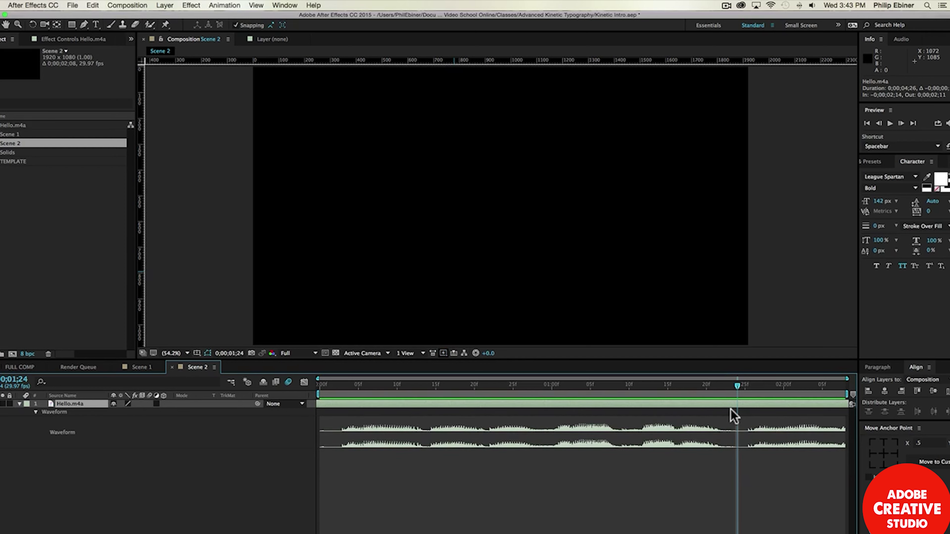
key(space)
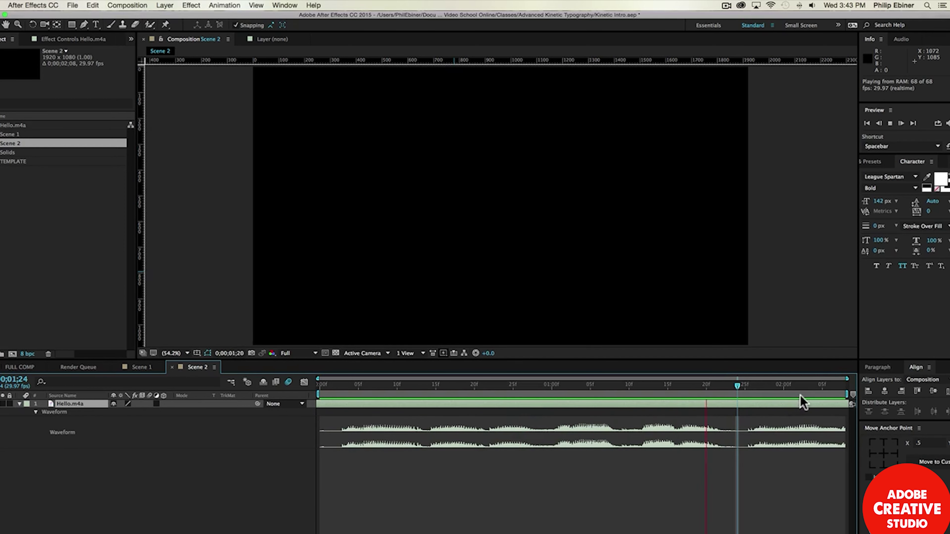
key(space)
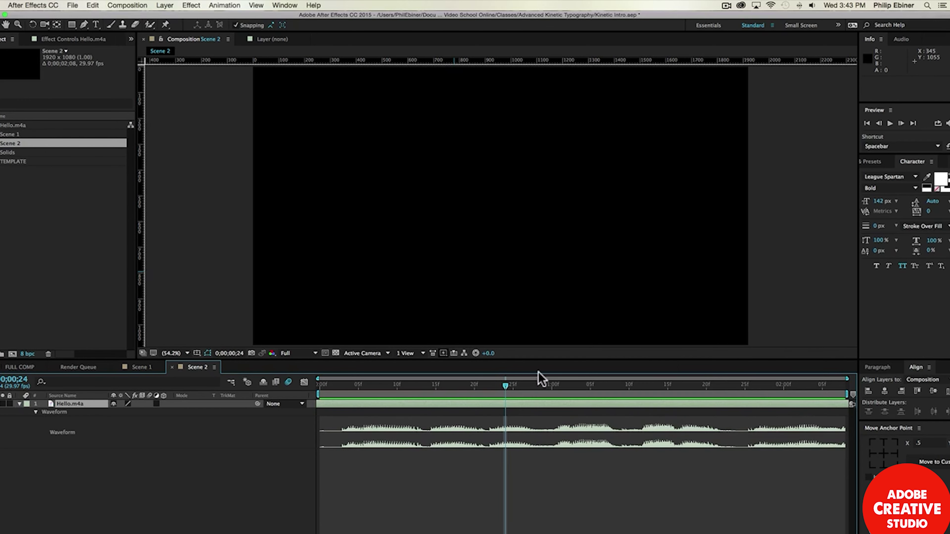
Set the Scene 2 duration to 0;00;05;08 and extend the Hello.m4a layer's out point to 0;00;05;17
click(129, 5)
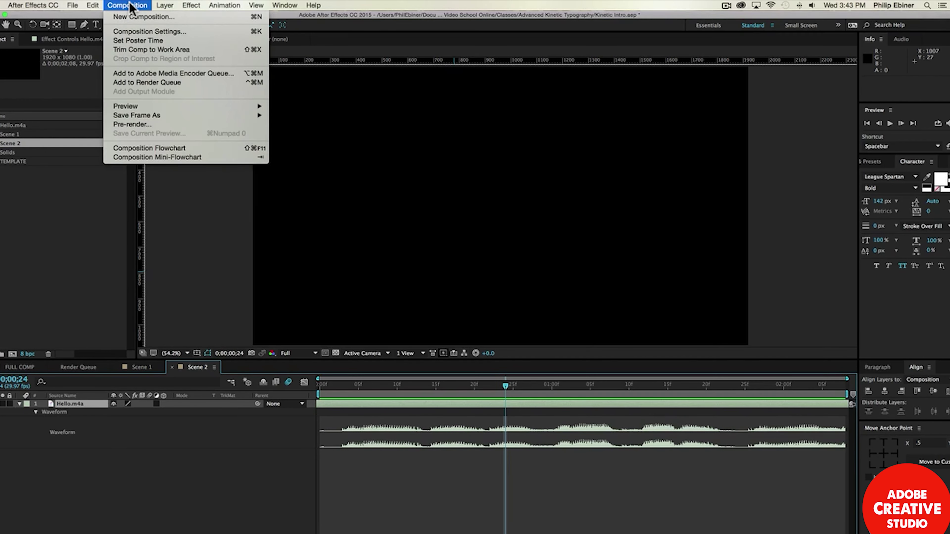
click(139, 31)
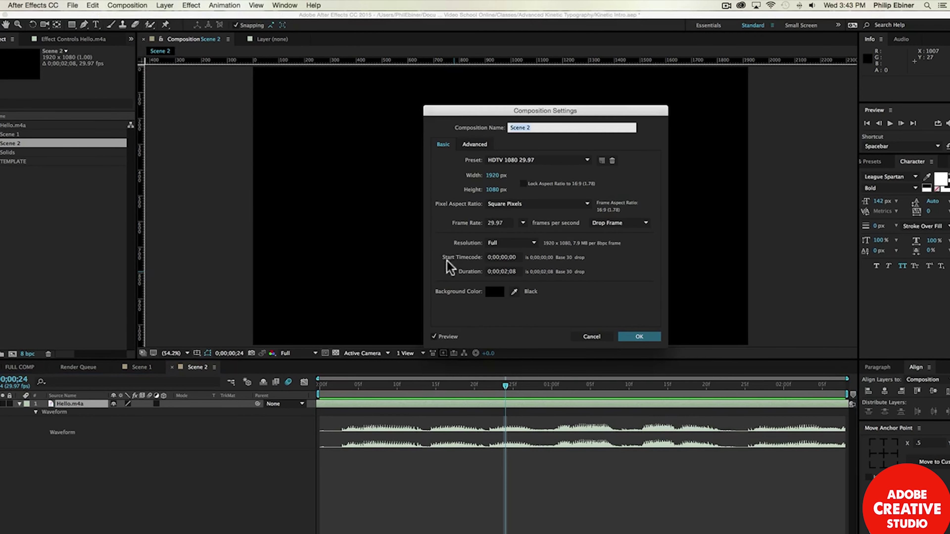
click(509, 272)
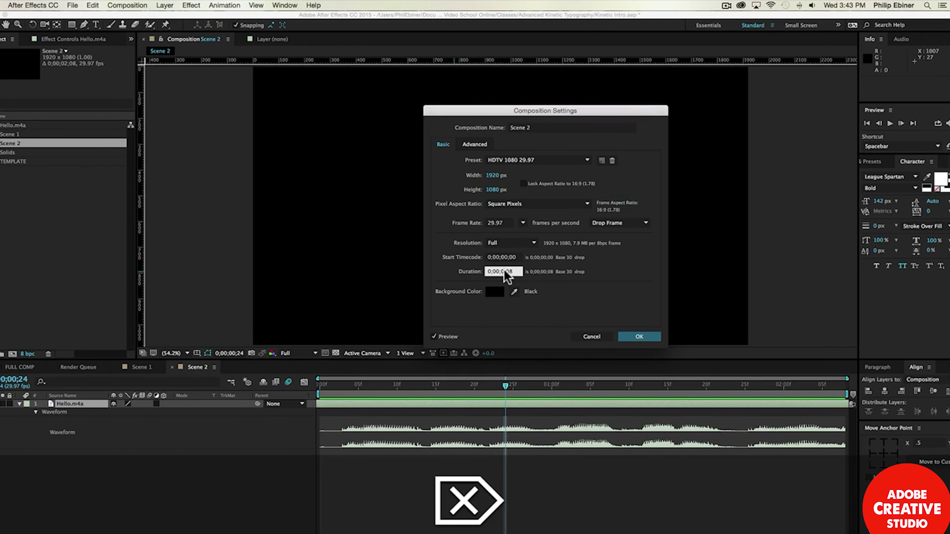
text(5)
key(Return)
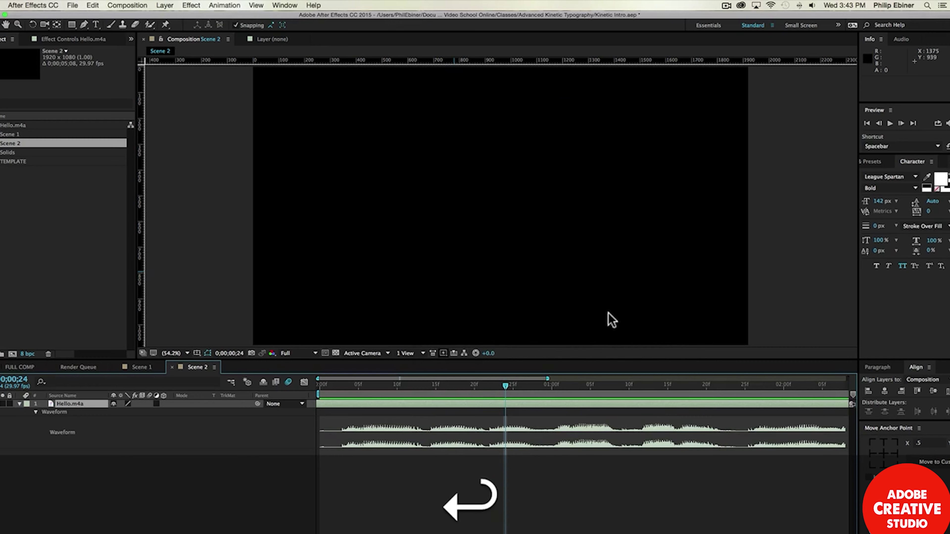
drag(546, 378, 764, 379)
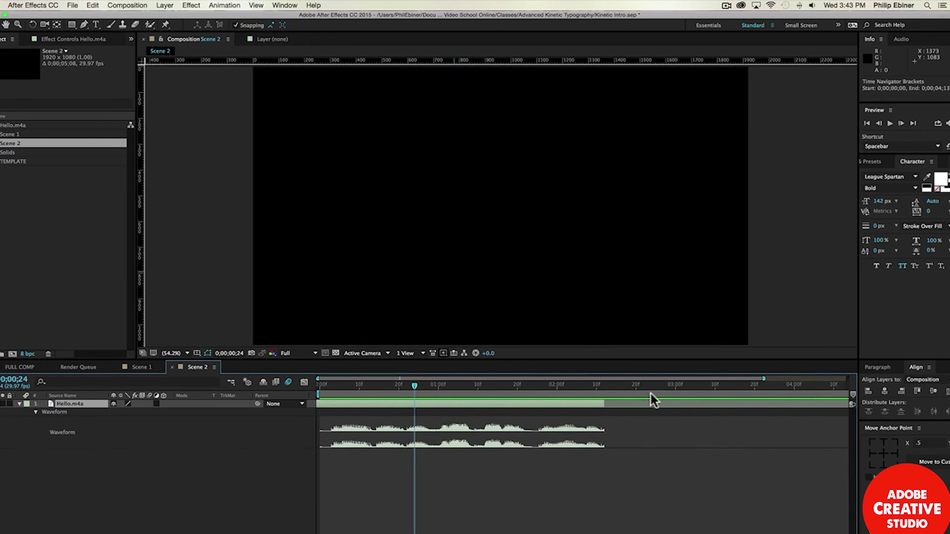
drag(601, 402, 854, 391)
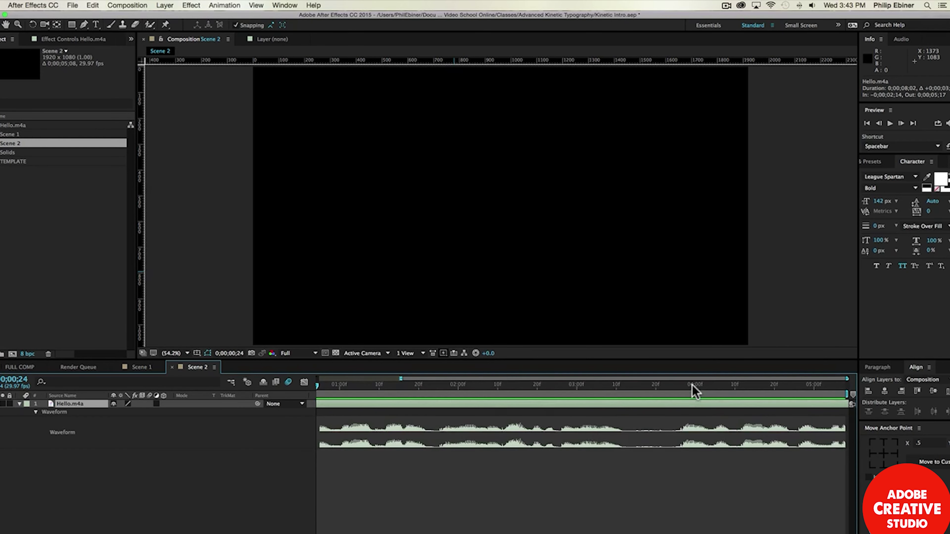
End the work area at 0;00;03;13, after the spoken phrase, and trim the composition to it
scroll(692, 391, left, 5)
click(726, 384)
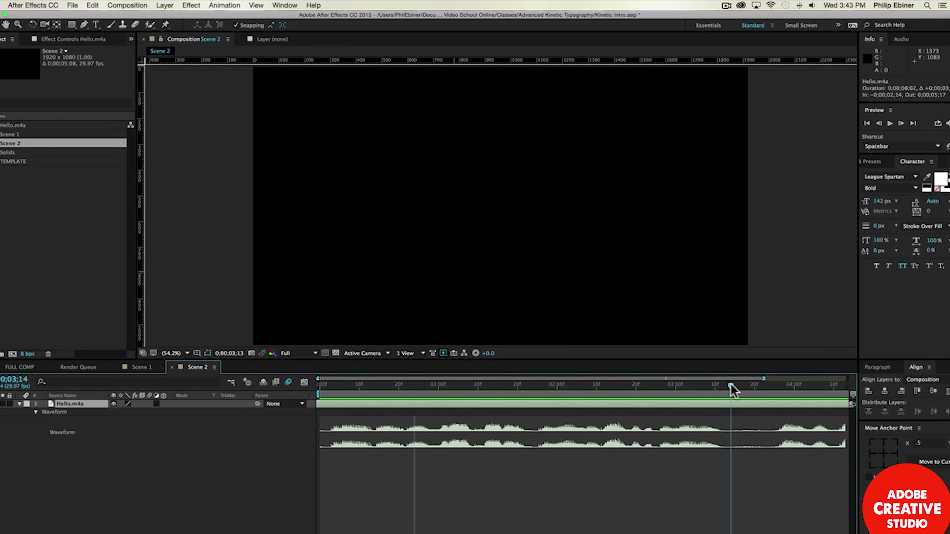
drag(763, 379, 673, 408)
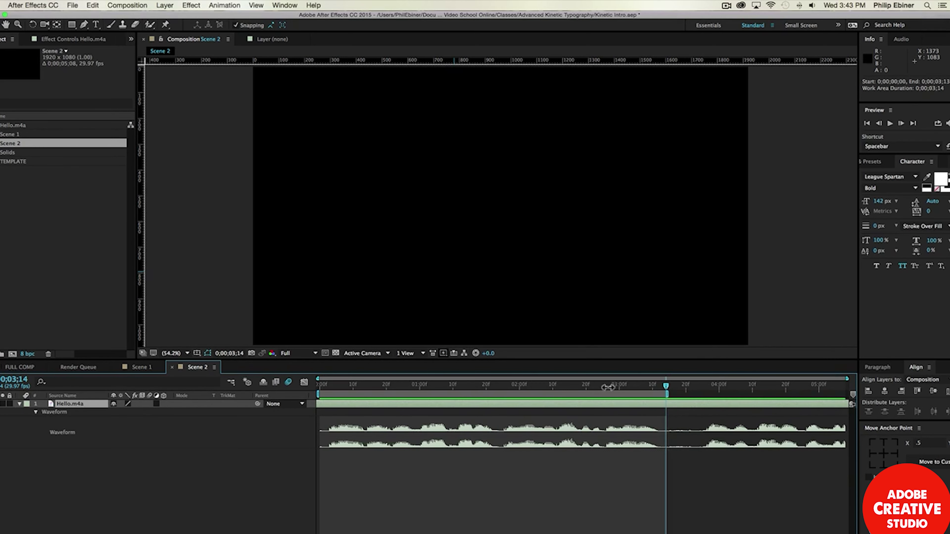
click(127, 5)
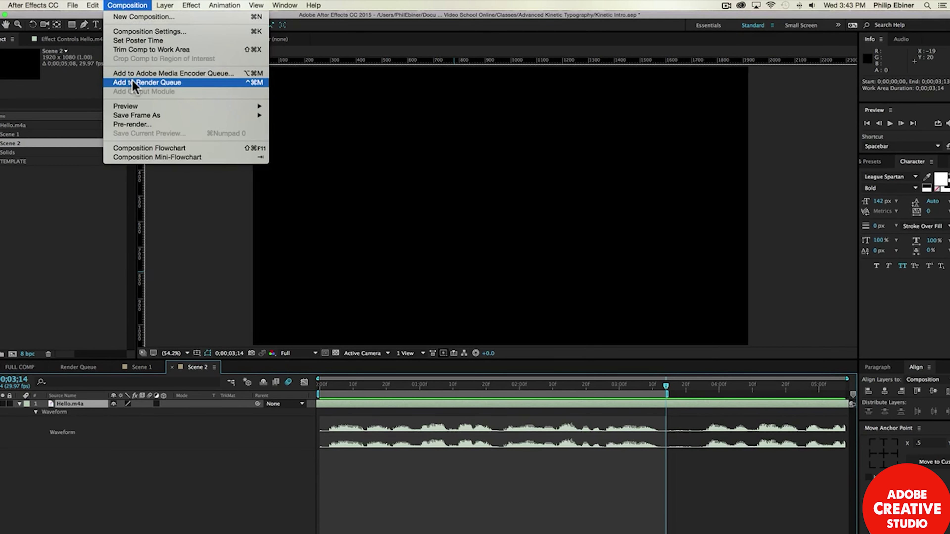
click(183, 51)
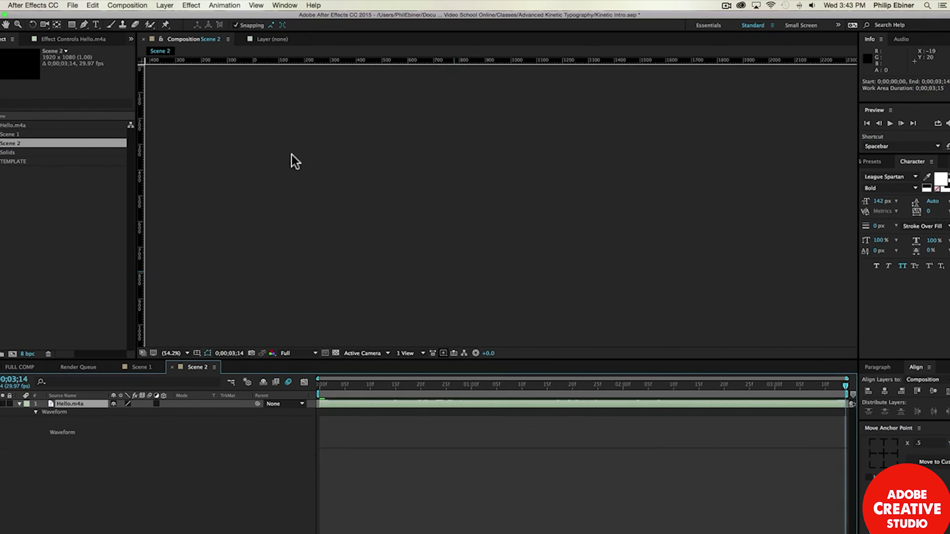
Play back the audio of the trimmed composition
click(486, 384)
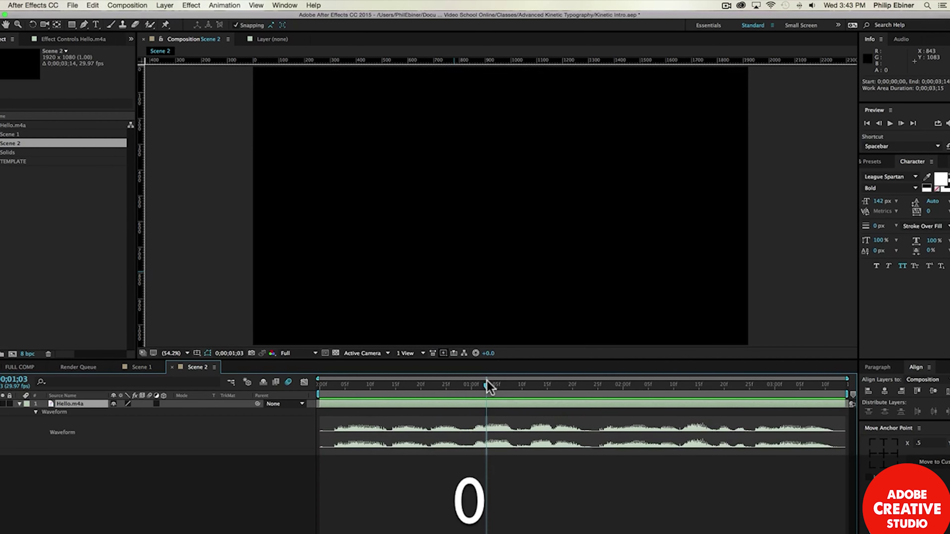
key(space)
key(space)
click(632, 503)
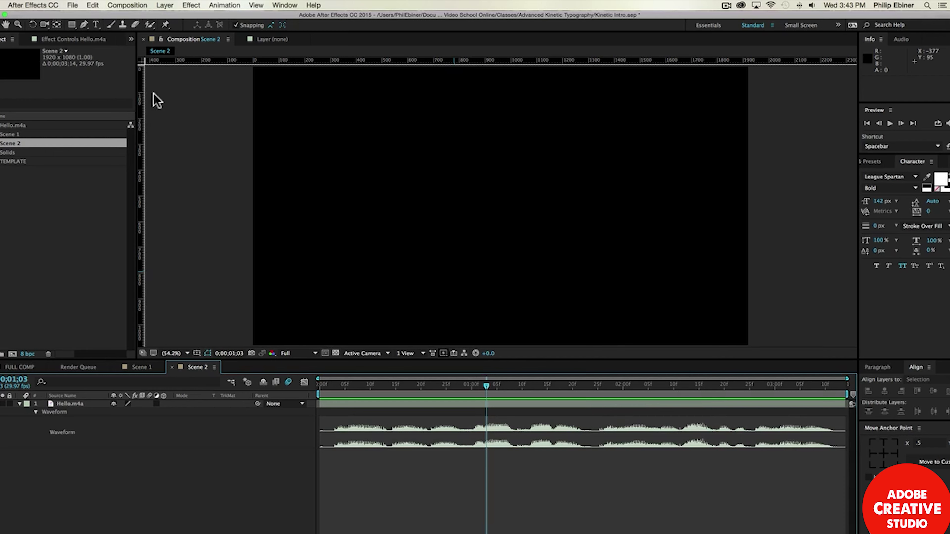
Add a text layer reading "And" in the upper part of the frame
click(96, 24)
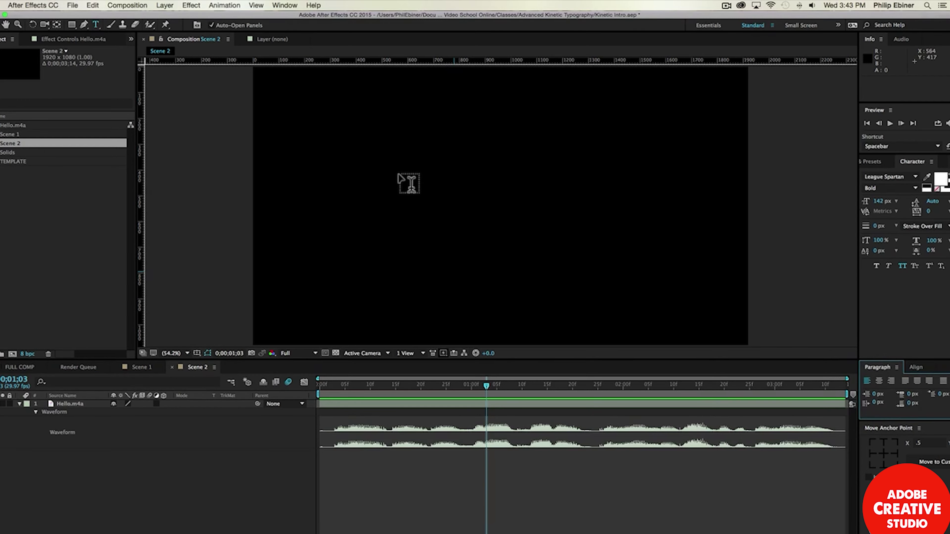
click(399, 173)
text(And)
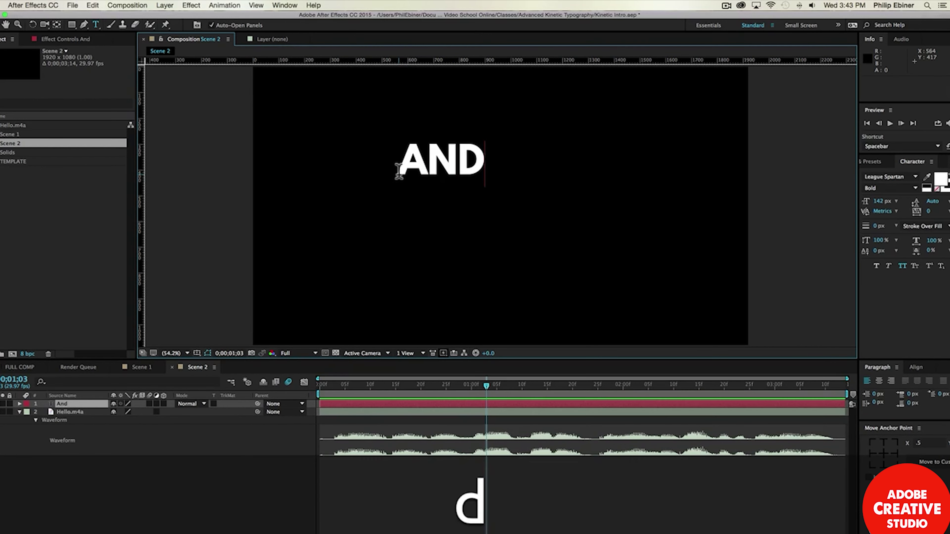
click(433, 404)
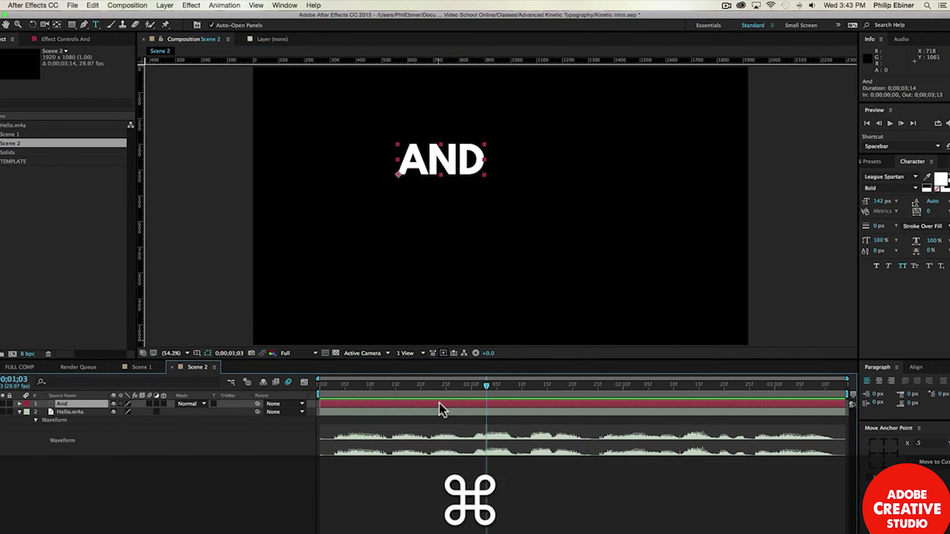
Create two more text layers by duplication, one reading "I" and the other "Am"
key(super+d)
double_click(440, 404)
text(I)
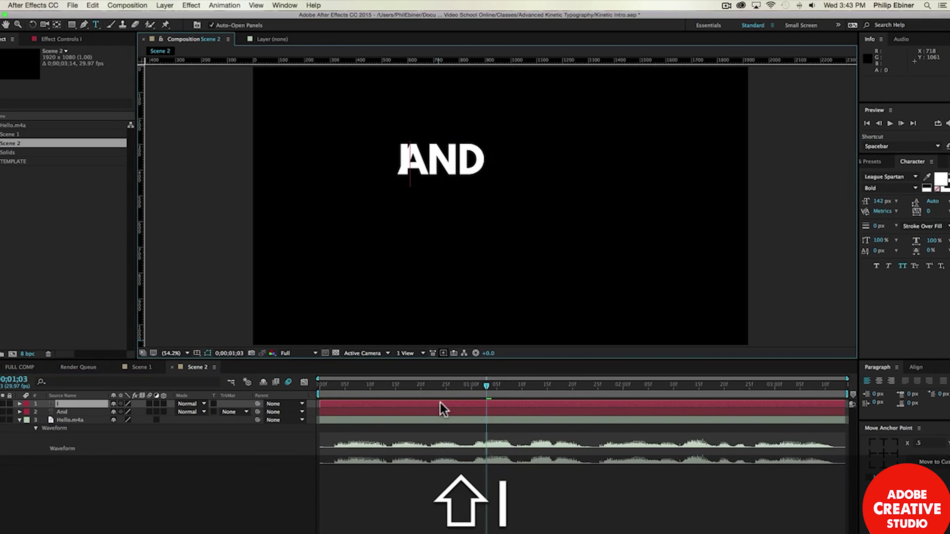
key(super+d)
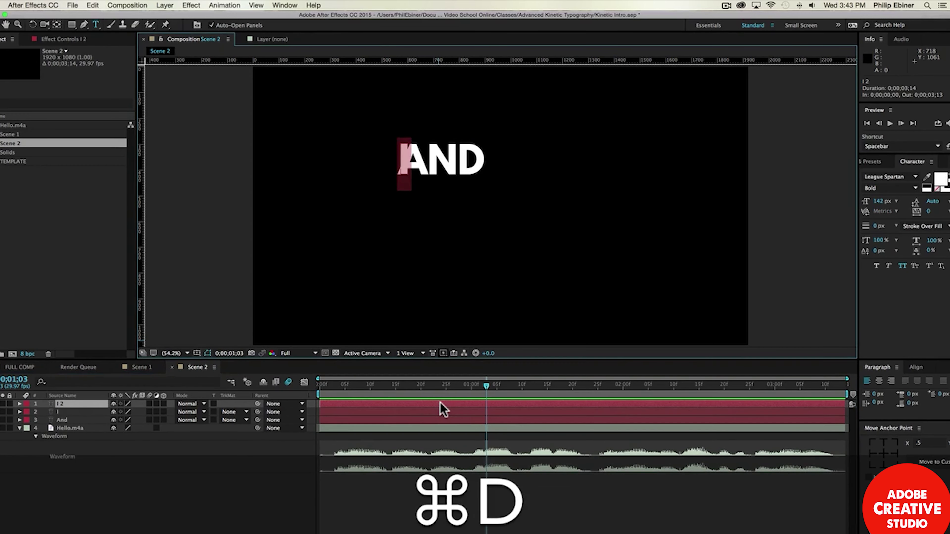
text(Am)
click(440, 402)
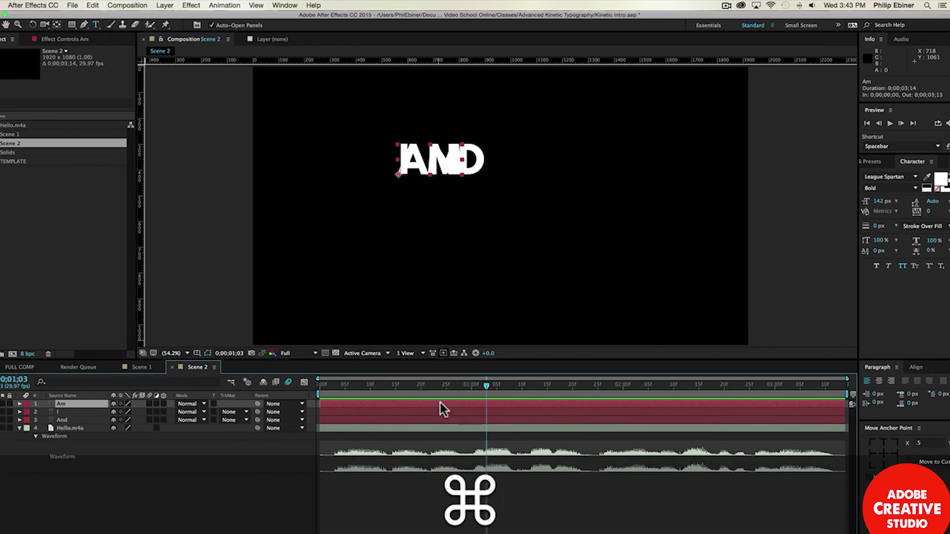
Duplicate the "Am" layer and retype it as "A", and make a copy of that reading "Video"
key(super+d)
double_click(440, 403)
text(A)
click(440, 403)
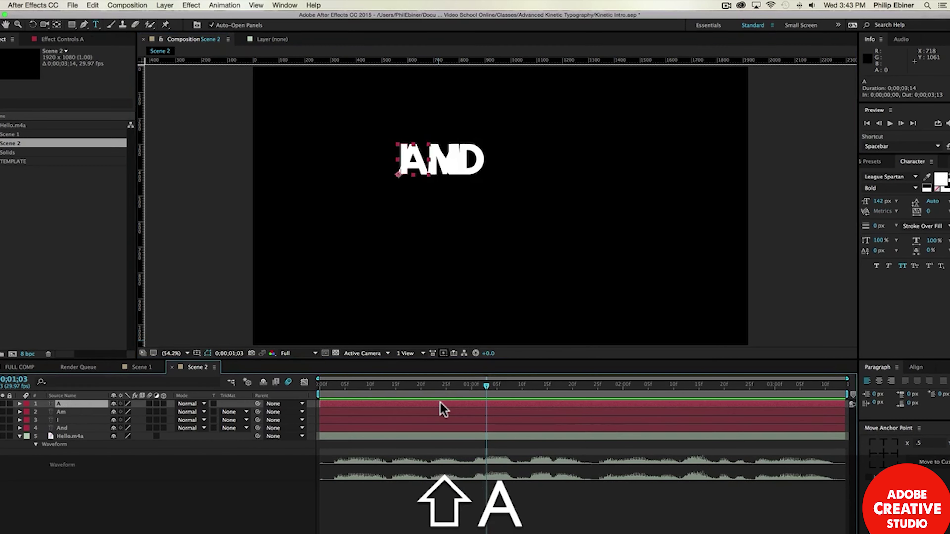
double_click(440, 403)
key(super+d)
double_click(440, 402)
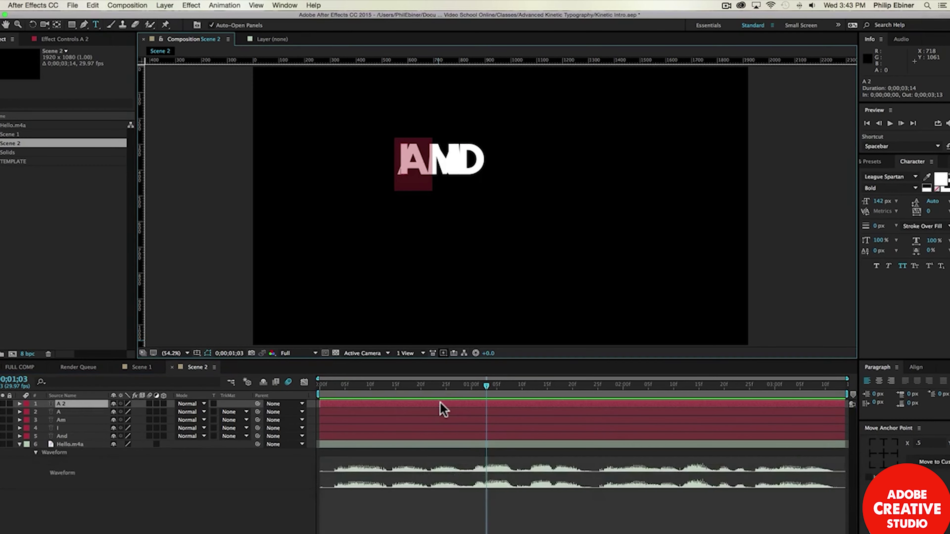
text(Video)
click(440, 403)
Duplicate the "Video" layer and retype it as "Creator", and make a copy of that reading "&"
key(super+d)
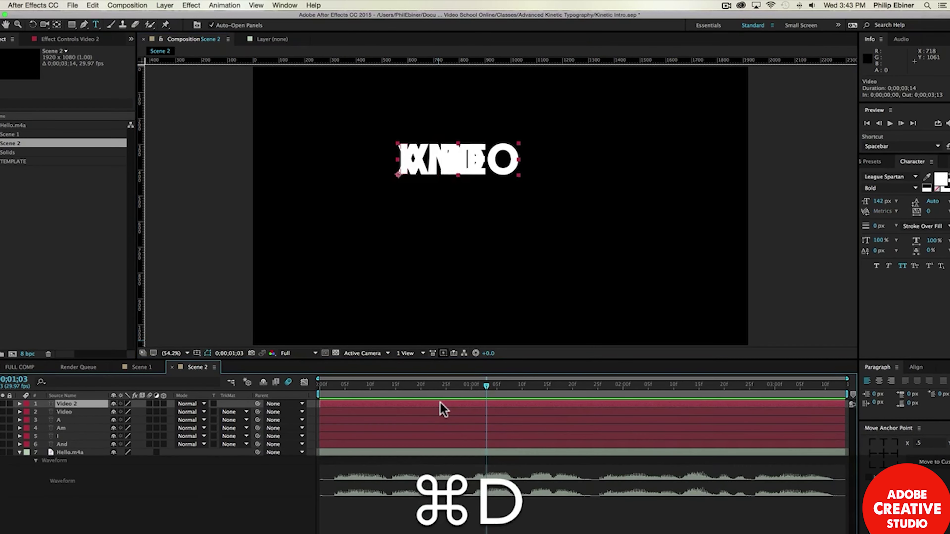
double_click(440, 403)
text(Creator)
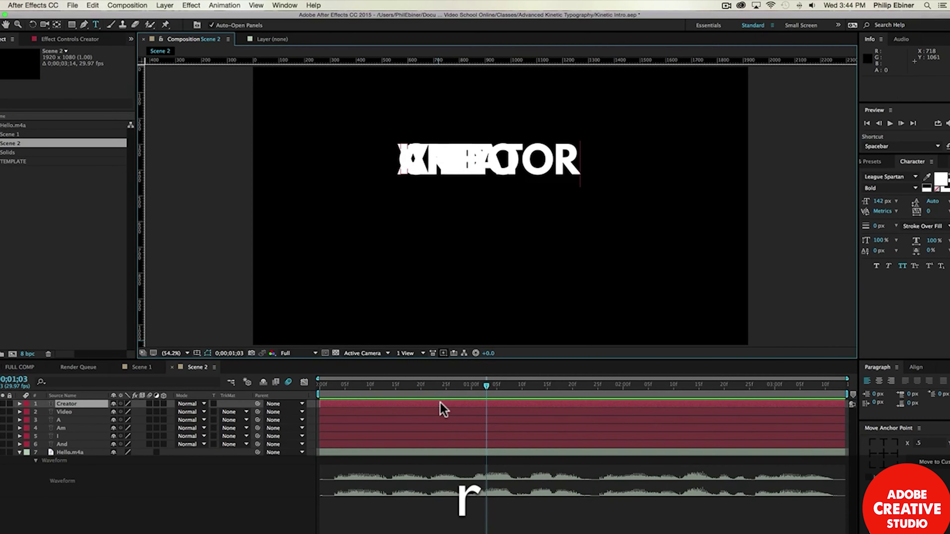
click(440, 403)
key(super+d)
double_click(440, 403)
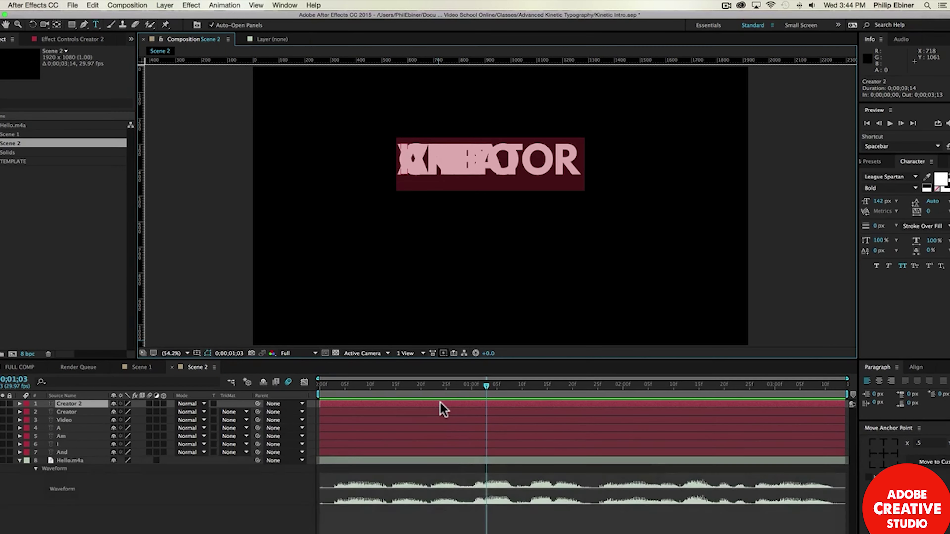
text(&)
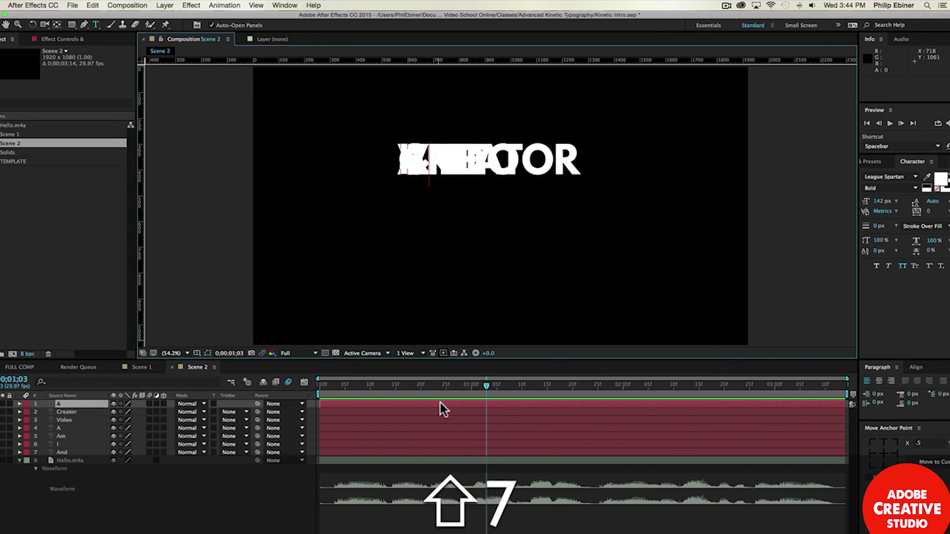
click(440, 403)
Duplicate the "&" layer and retype it as "Motion", and make a copy of that reading "Graphics"
key(super+d)
double_click(440, 402)
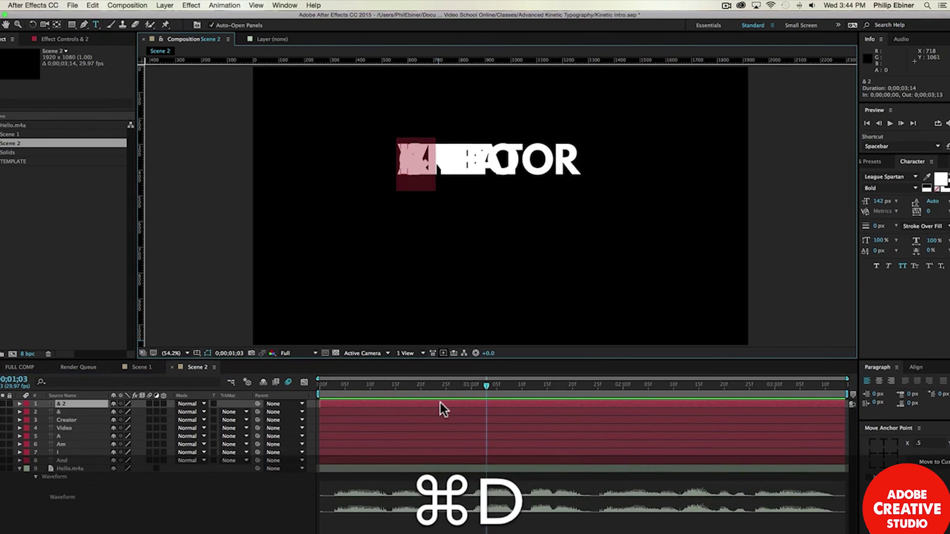
text(Motion)
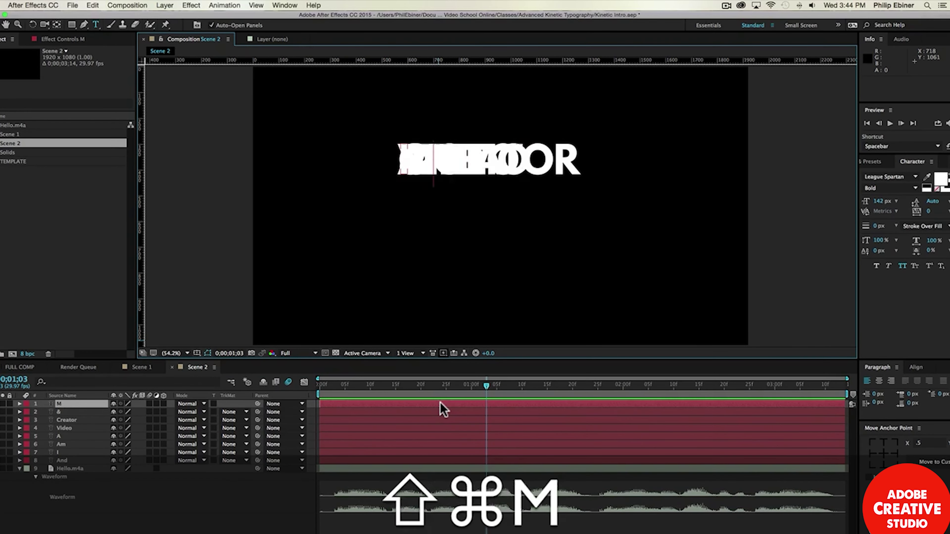
key(Return)
key(super+d)
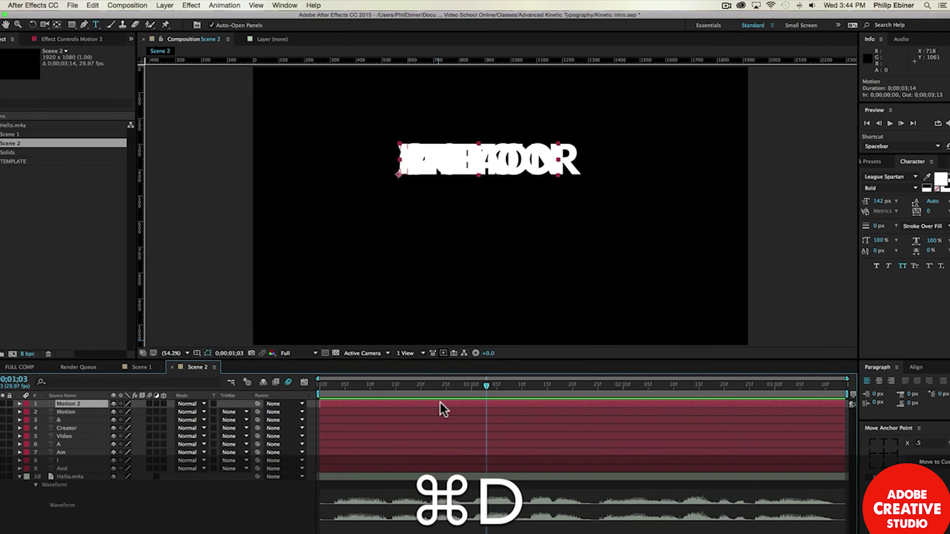
double_click(440, 402)
text(Graphics)
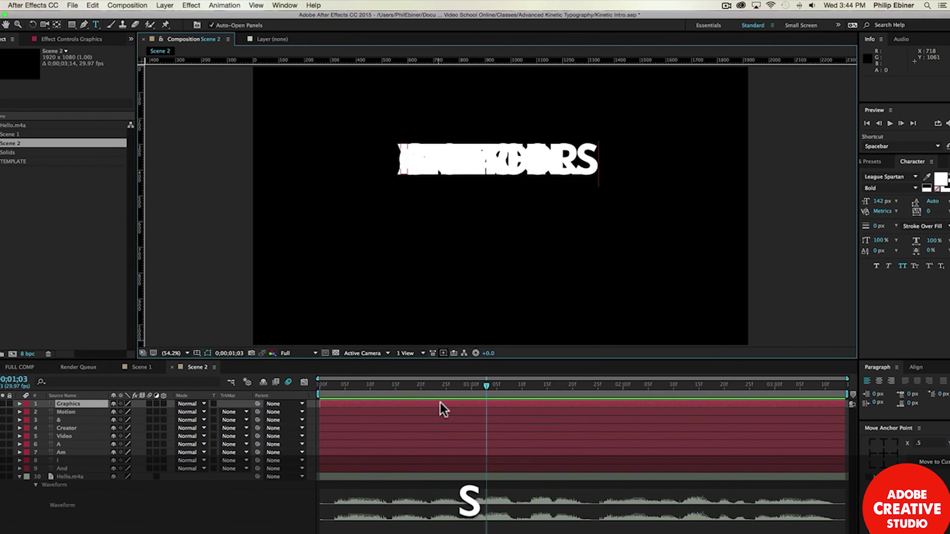
Duplicate the "Graphics" text layer and retype the copy as "Desginer"
key(super+d)
double_click(440, 403)
text(Desg)
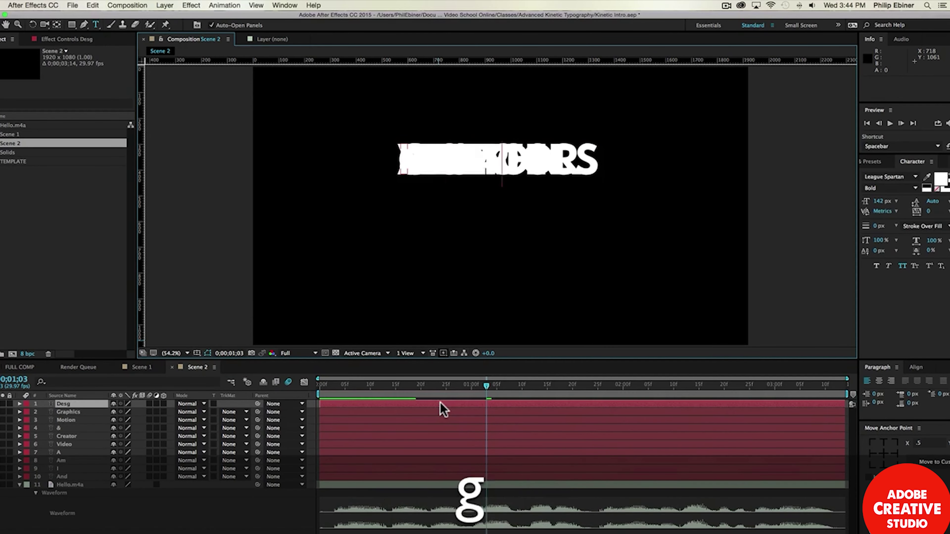
text(iner)
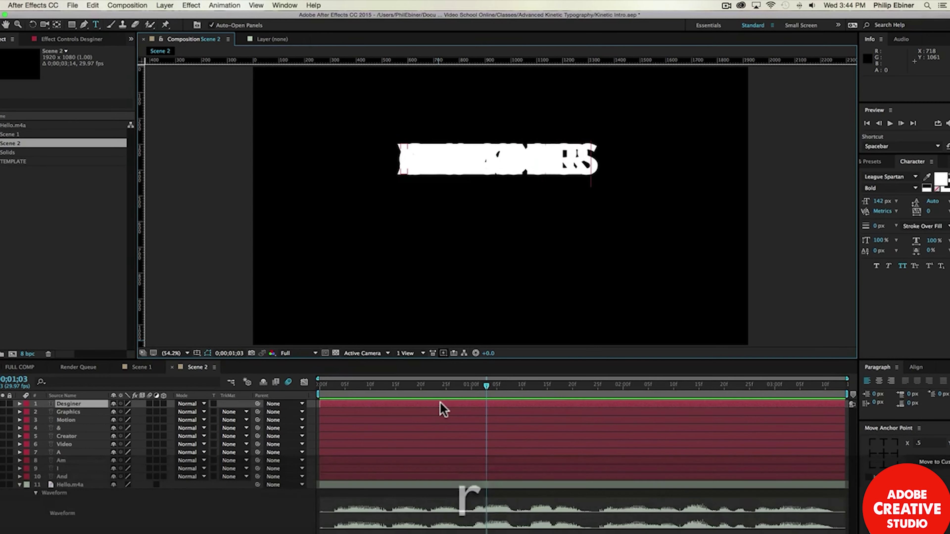
Stack "Motion", "Graphics" and "Desginer" in the lower right of the frame, and "Video" above "Creator" in the lower left
click(412, 478)
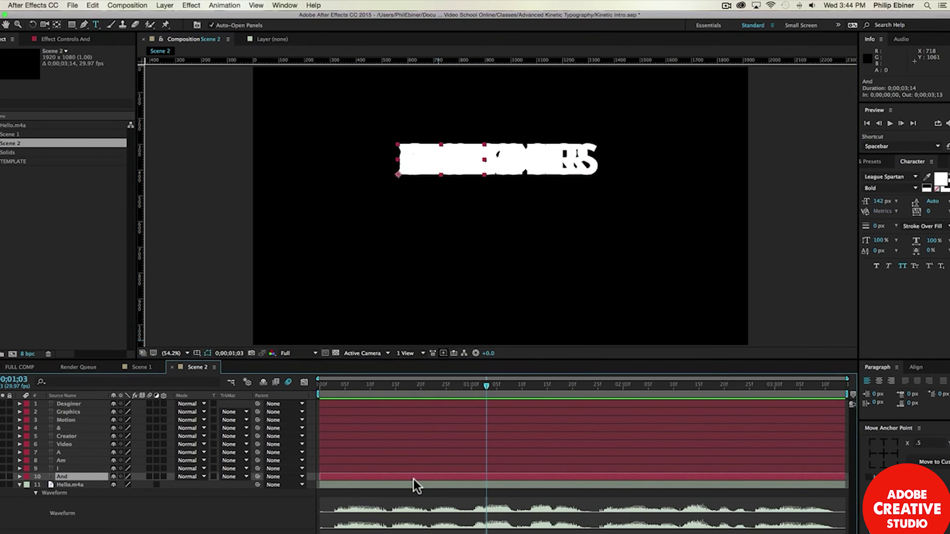
click(524, 403)
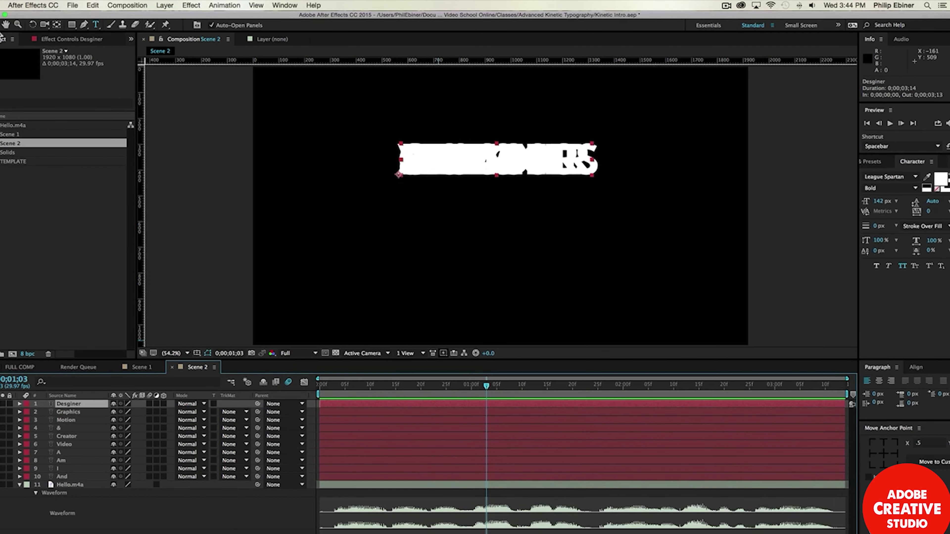
key(v)
key(v)
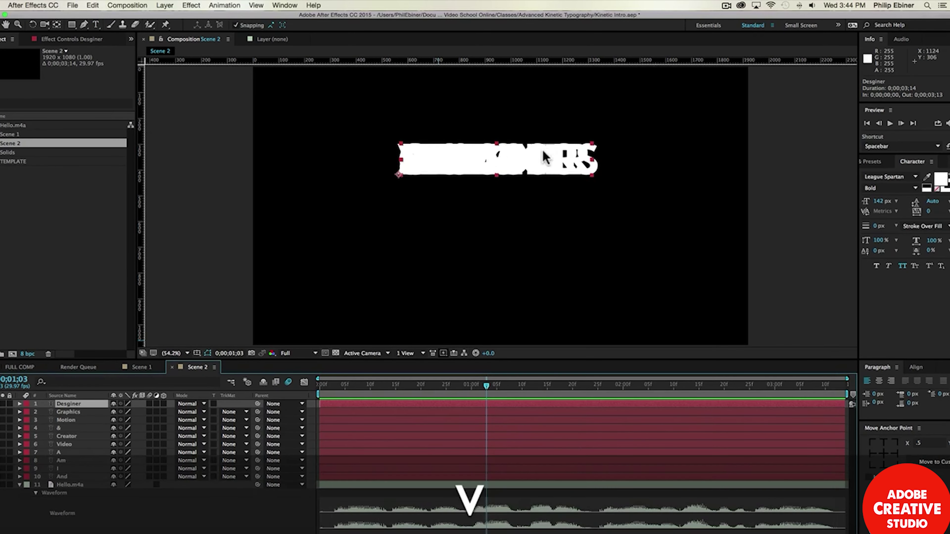
drag(568, 162, 674, 290)
drag(527, 168, 632, 255)
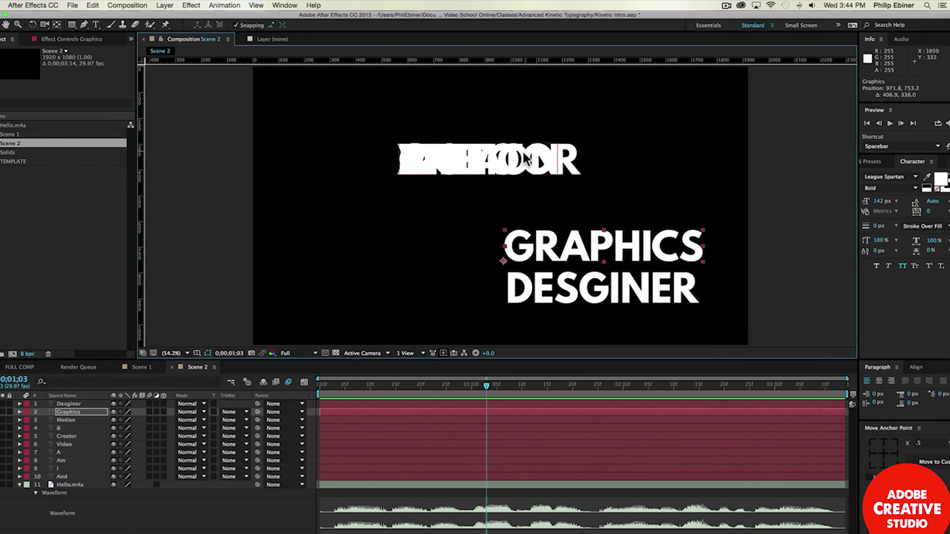
drag(486, 161, 602, 212)
drag(496, 145, 373, 283)
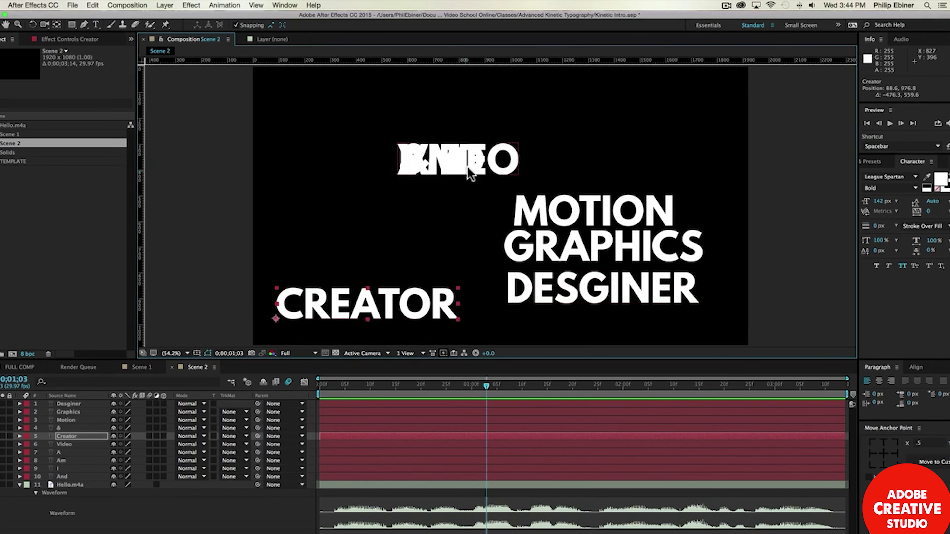
drag(469, 176, 370, 275)
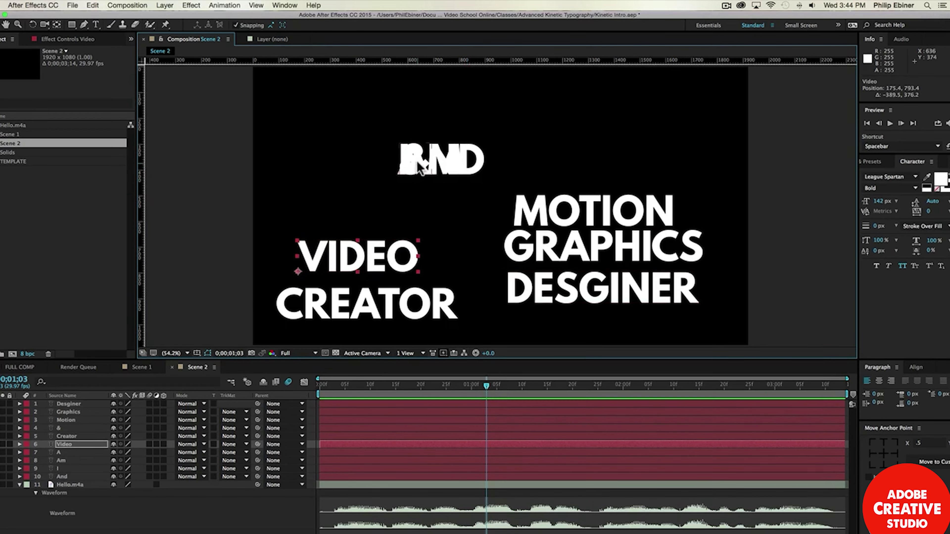
Separate the overlapping words "I", "Am", "And" and "A" into one row across the upper part of the frame
drag(443, 161, 597, 163)
drag(480, 165, 556, 165)
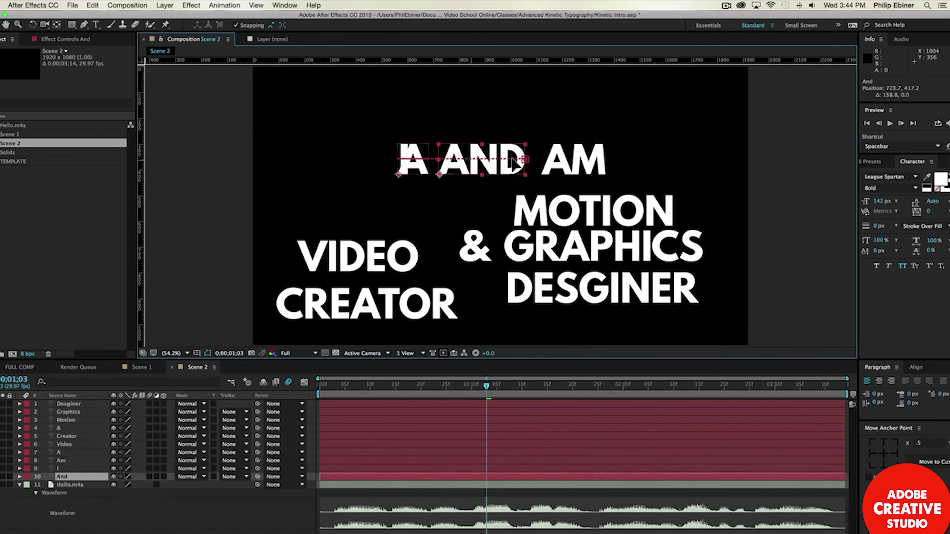
drag(425, 164, 658, 163)
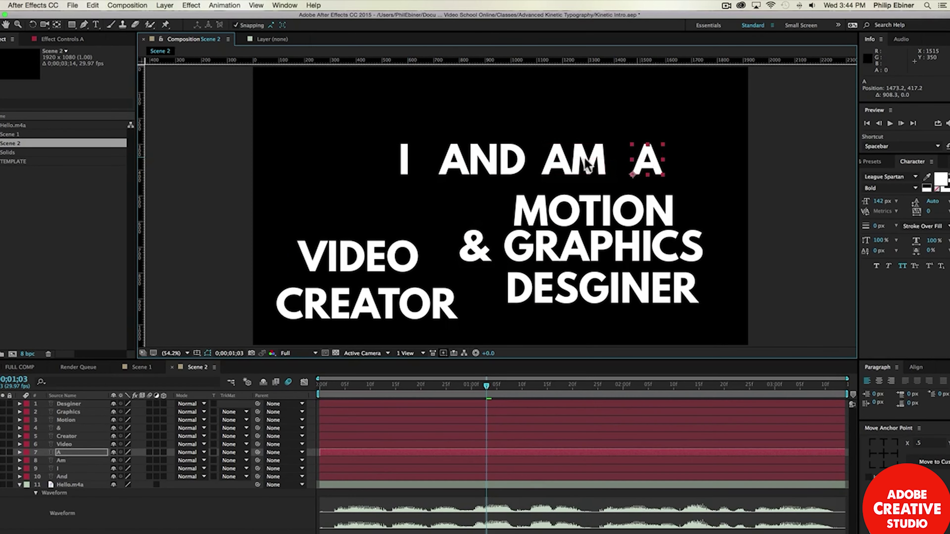
drag(572, 164, 448, 164)
click(516, 164)
drag(545, 156, 576, 157)
drag(466, 157, 475, 163)
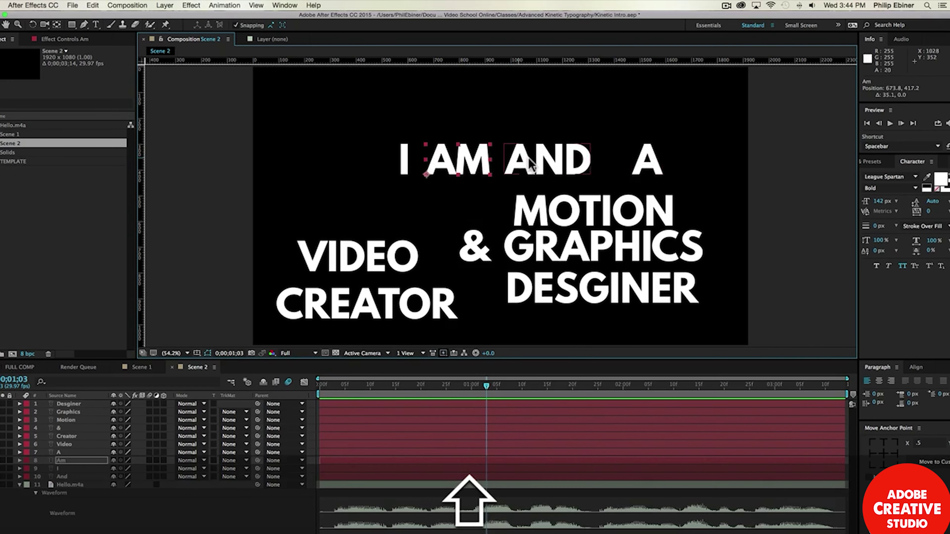
drag(644, 170, 614, 170)
Move "And" in front of "I" and bring "A" close behind "Am" so the row reads "And I Am A"
shift+click(546, 161)
shift+click(460, 160)
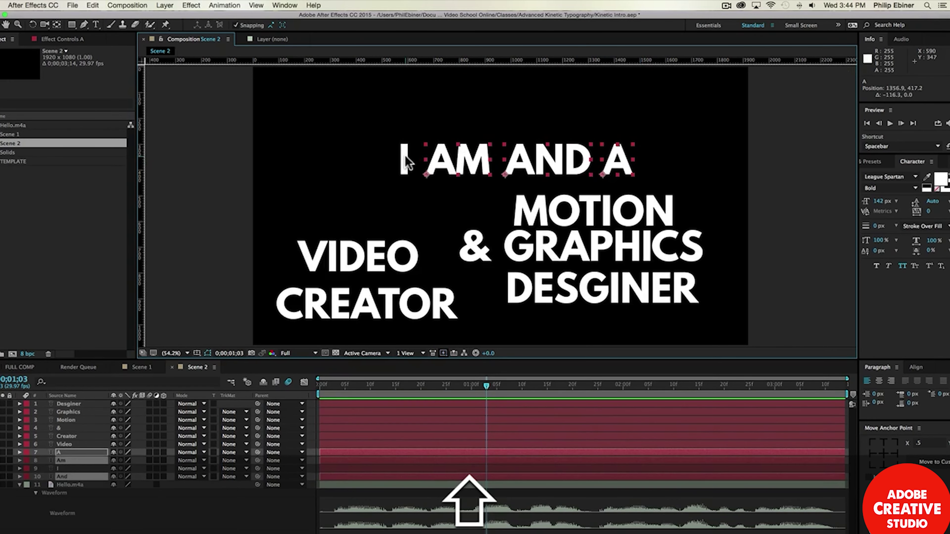
shift+click(406, 161)
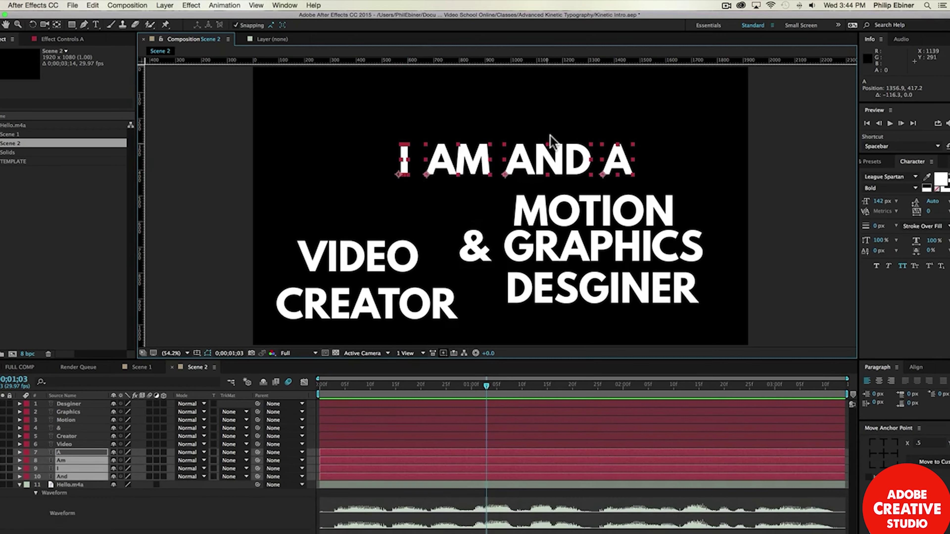
click(544, 165)
drag(544, 165, 333, 165)
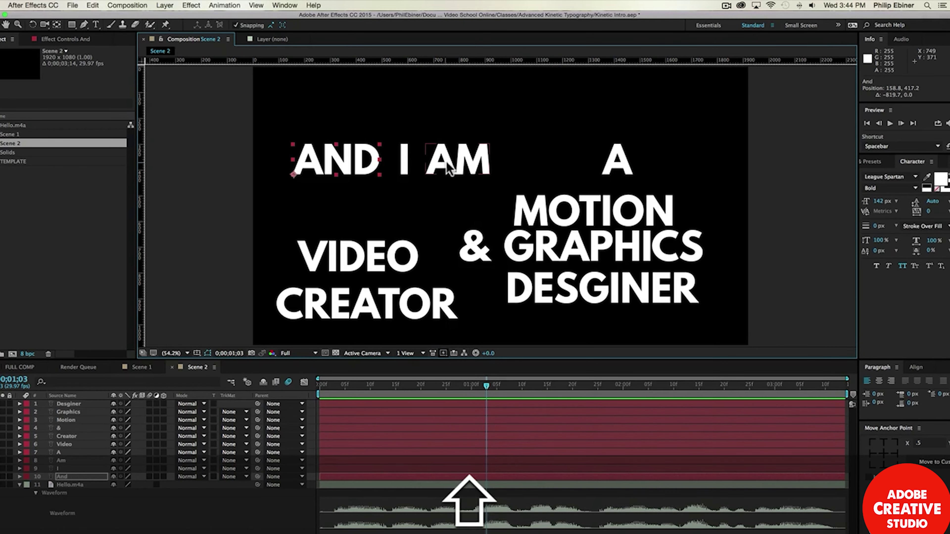
drag(628, 169, 537, 170)
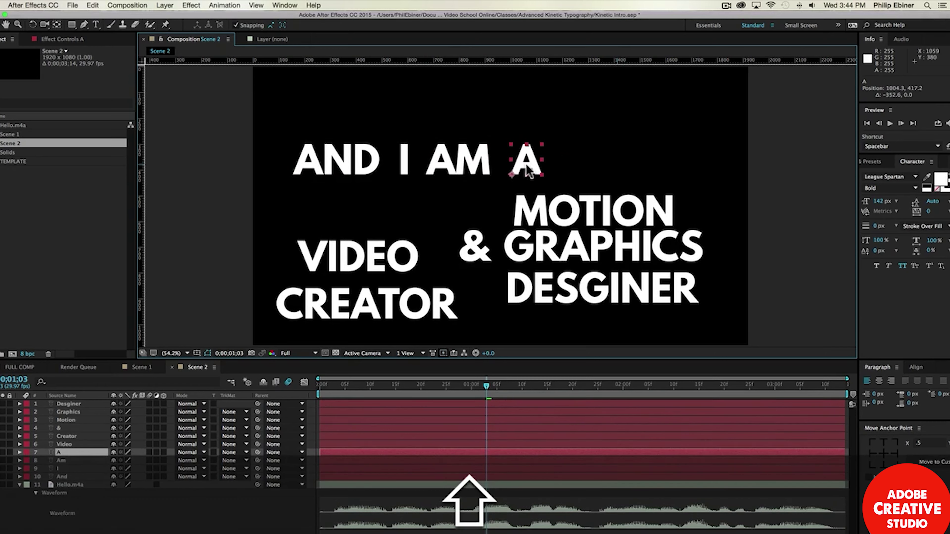
Select the four words "And I Am A" together and move them up to the horizontal middle of the frame's upper part
click(333, 163)
drag(409, 160, 414, 160)
shift+click(454, 161)
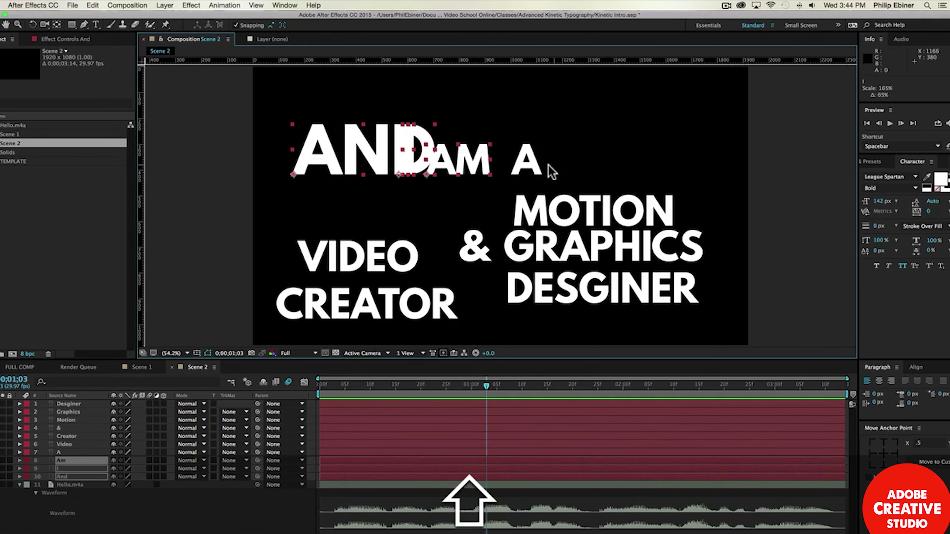
key(shift+super+z)
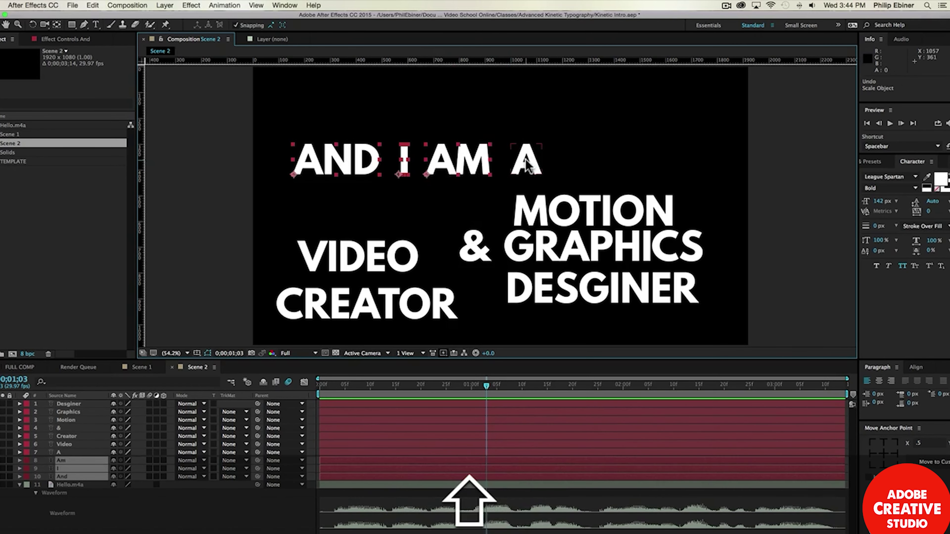
shift+click(528, 165)
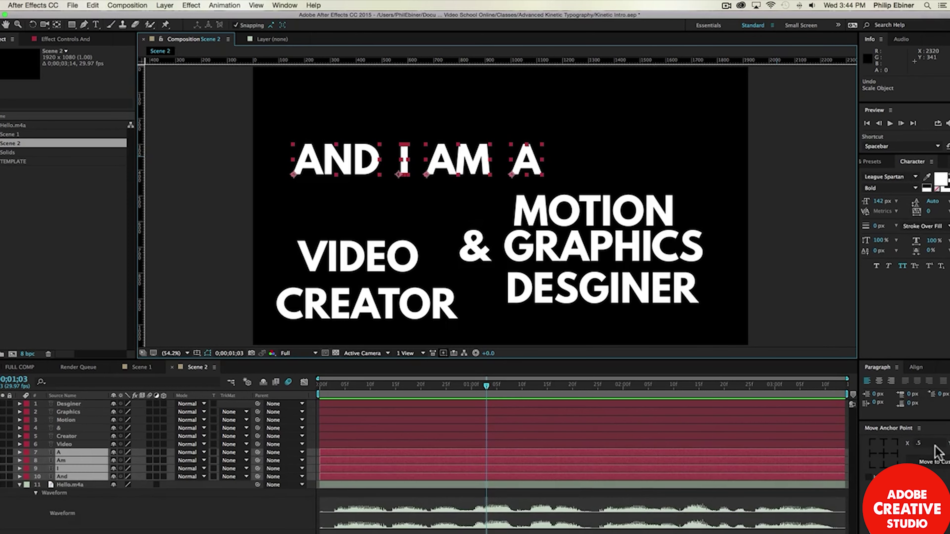
click(917, 367)
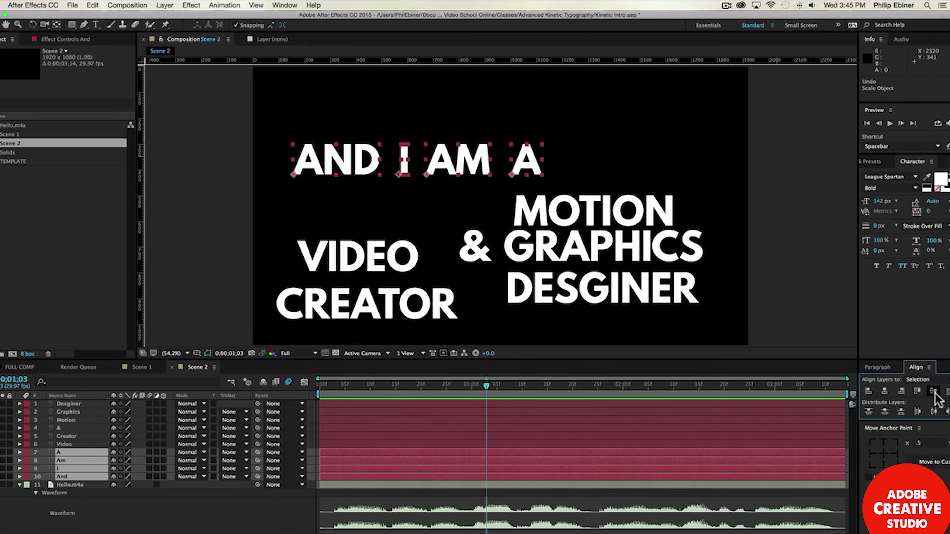
drag(470, 172, 551, 146)
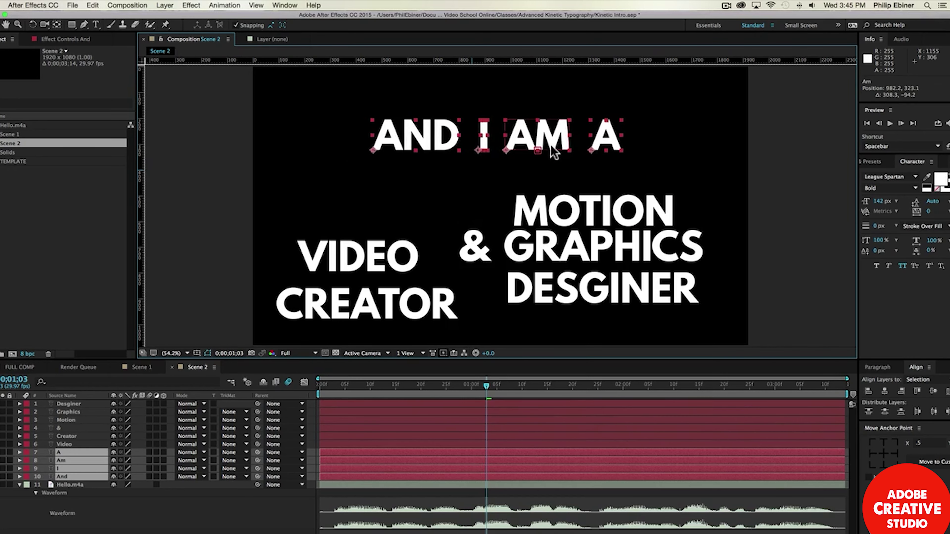
Even out the gaps between "I", "Am" and "A" in the upper row
click(579, 155)
drag(608, 139, 559, 149)
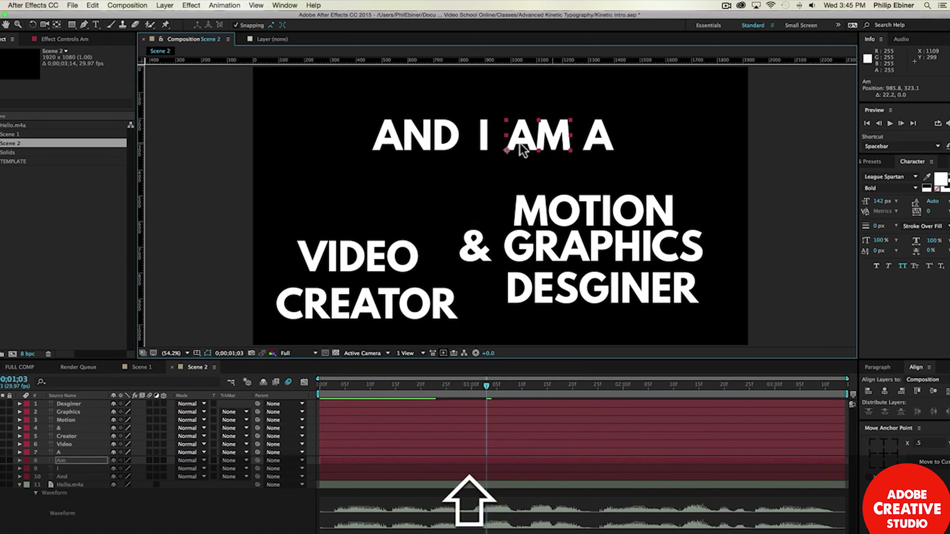
drag(482, 136, 481, 137)
click(598, 138)
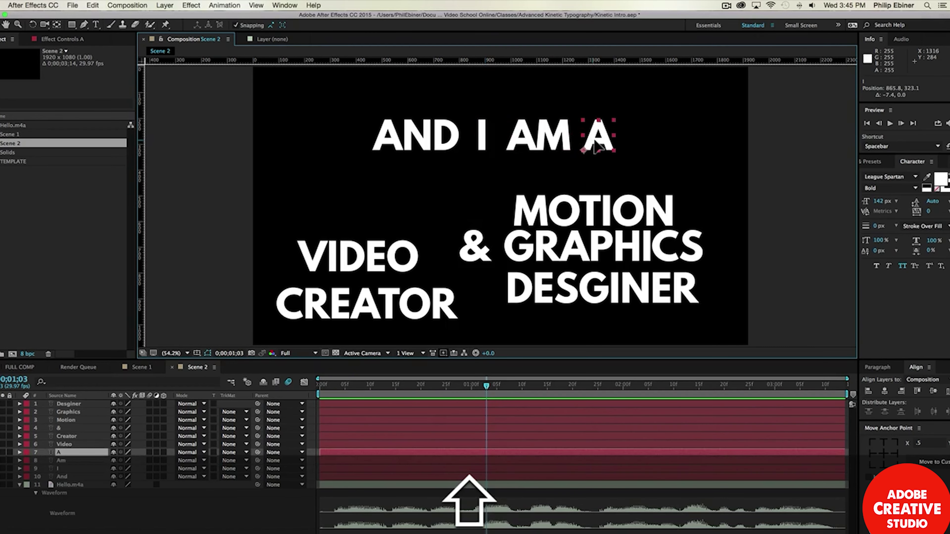
click(717, 144)
Set the font size of "Video", "Creator", "Motion", "Graphics" and "Desginer" to 100 px
click(367, 262)
shift+click(367, 303)
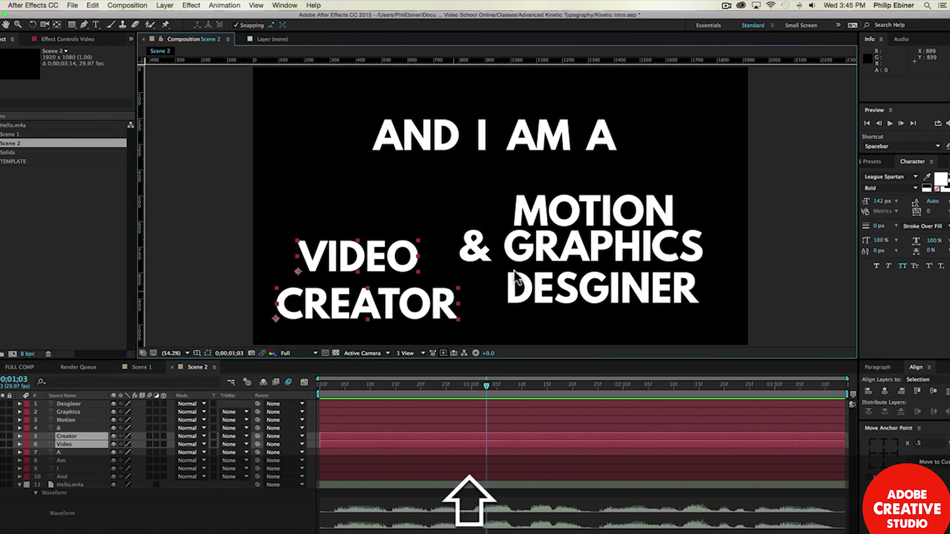
shift+click(592, 209)
shift+click(583, 243)
shift+click(581, 301)
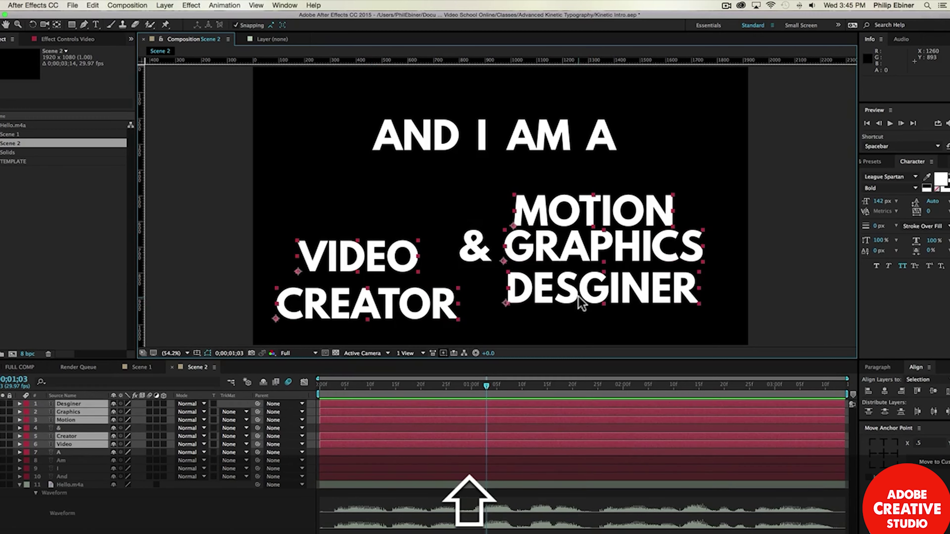
click(891, 201)
text(100)
key(Return)
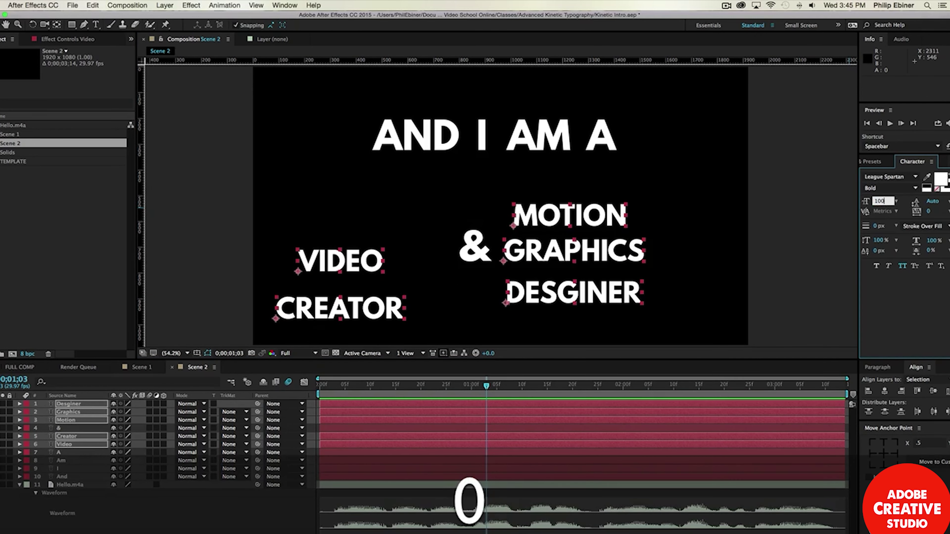
Centre "Video" and "Creator" horizontally on each other and move the pair up and slightly inward
click(392, 307)
shift+click(364, 263)
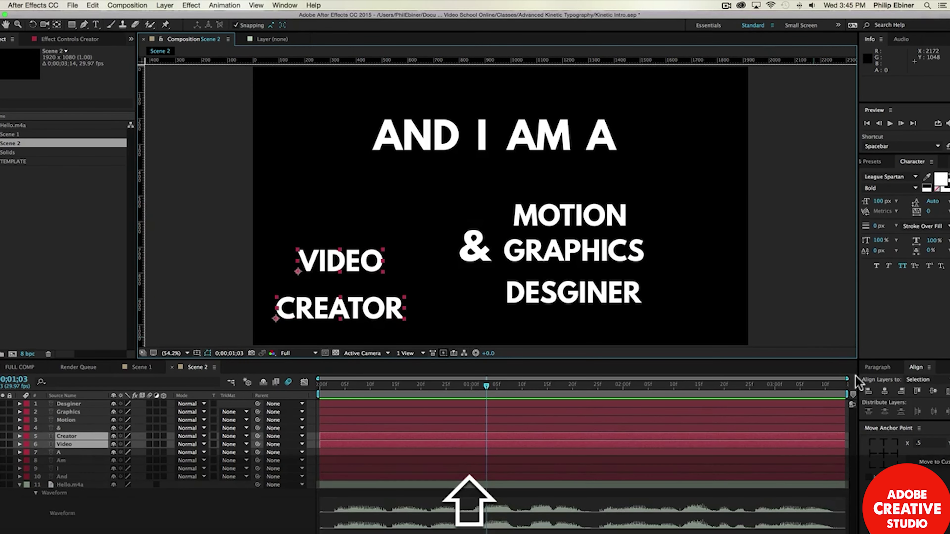
click(883, 390)
drag(344, 260, 371, 226)
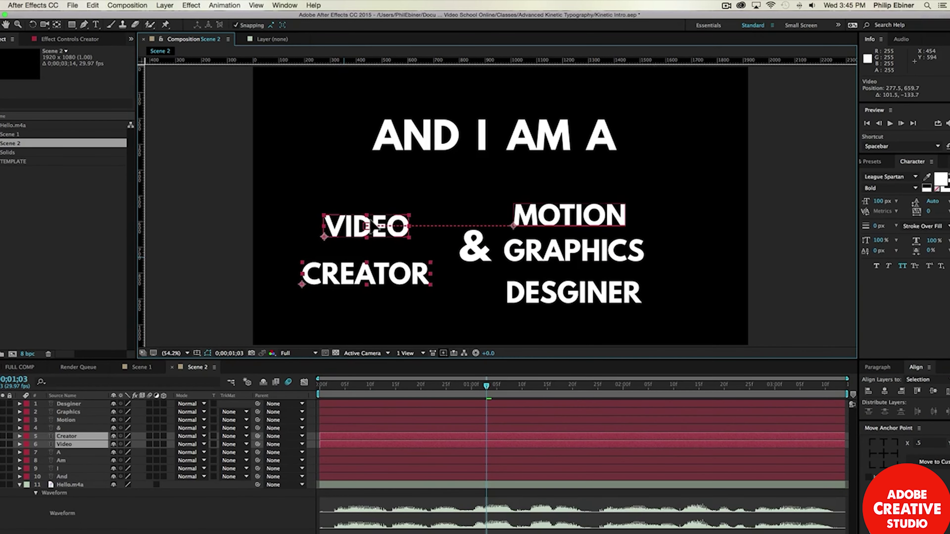
Centre "Motion", "Graphics" and "Desginer" horizontally on each other and move the stack farther right from the "&"
click(595, 217)
shift+click(591, 259)
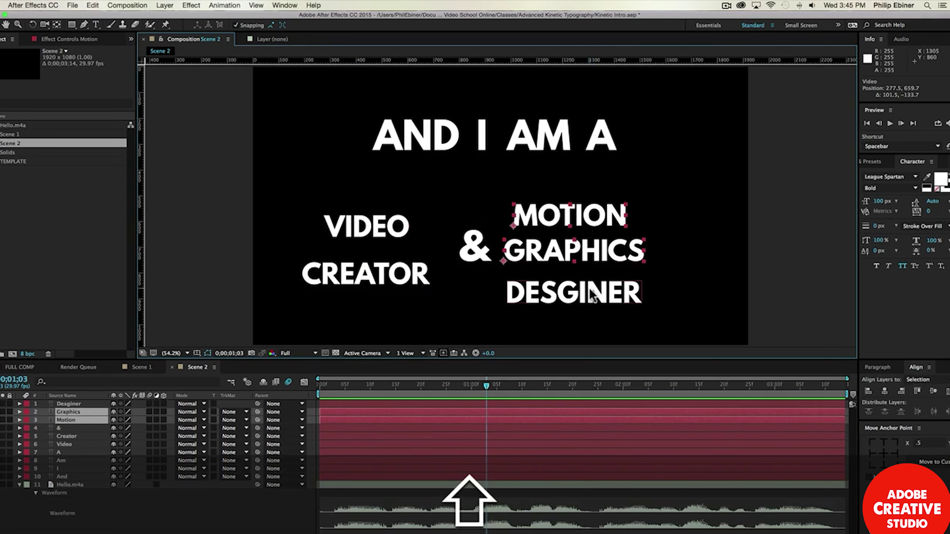
shift+click(597, 295)
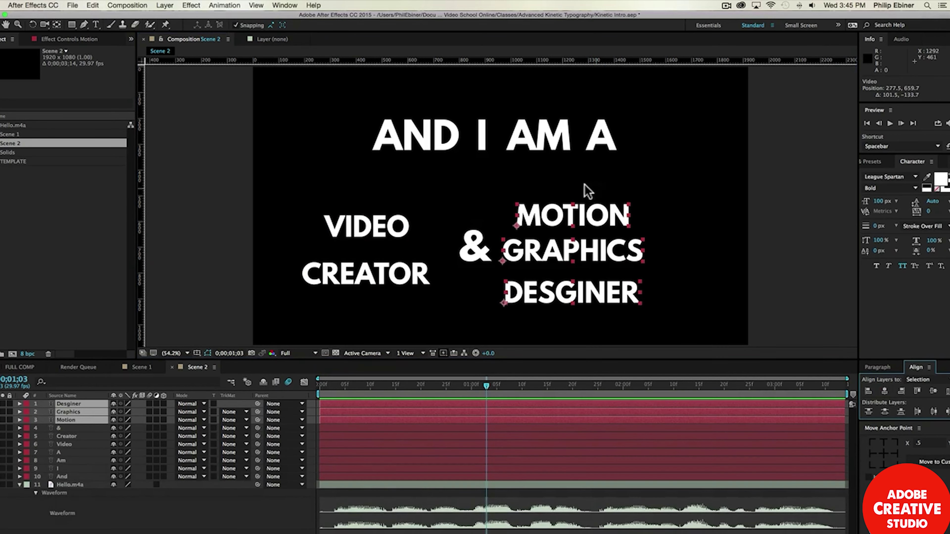
drag(604, 219, 656, 223)
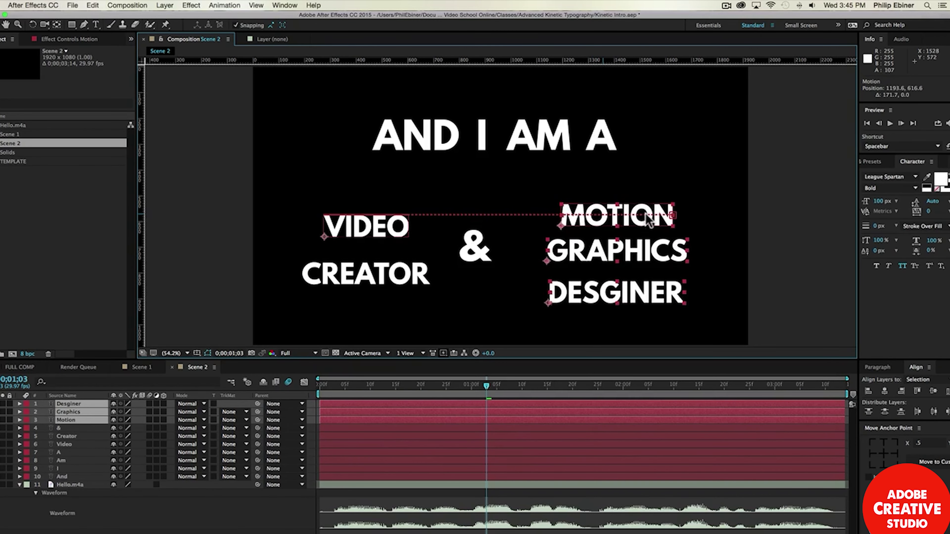
Tighten the vertical gap between "Video" and "Creator" by moving "Creator" up and "Video" slightly down
click(457, 187)
drag(365, 278, 365, 265)
drag(378, 226, 378, 231)
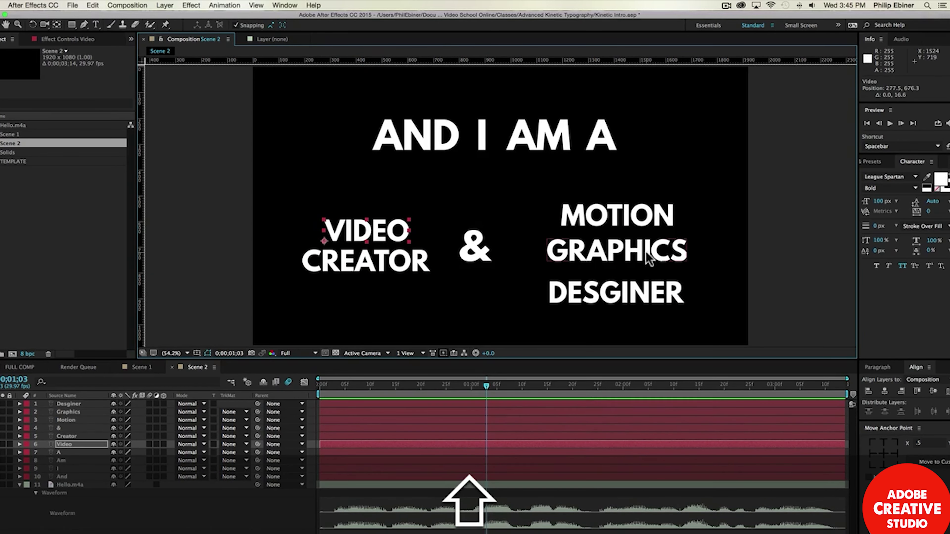
Tighten the vertical gaps between "Motion", "Graphics" and "Desginer" so the three lines sit evenly stacked
drag(619, 305, 621, 295)
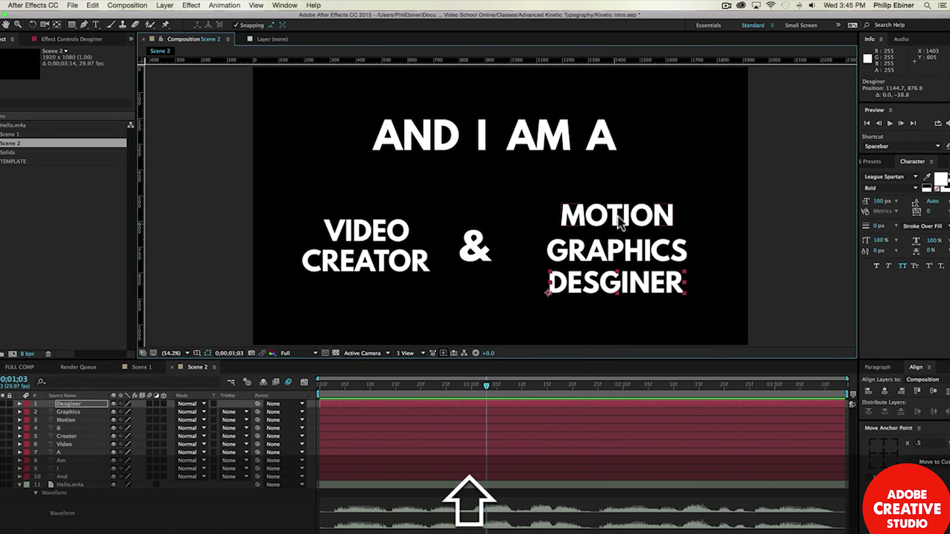
drag(620, 218, 618, 253)
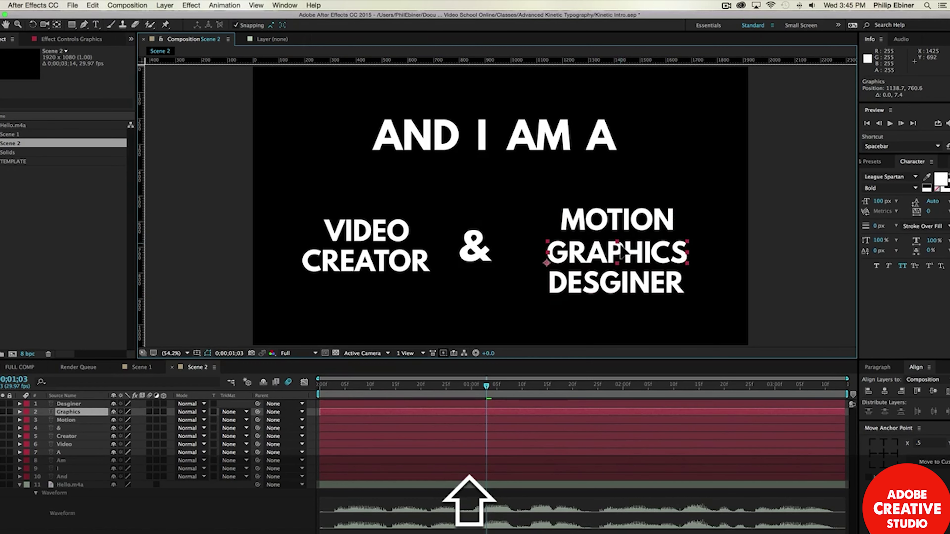
Enlarge the "&" to 308 px and move it down to sit between the two word groups
click(483, 250)
drag(878, 201, 943, 201)
drag(885, 204, 897, 204)
drag(505, 226, 502, 248)
click(794, 214)
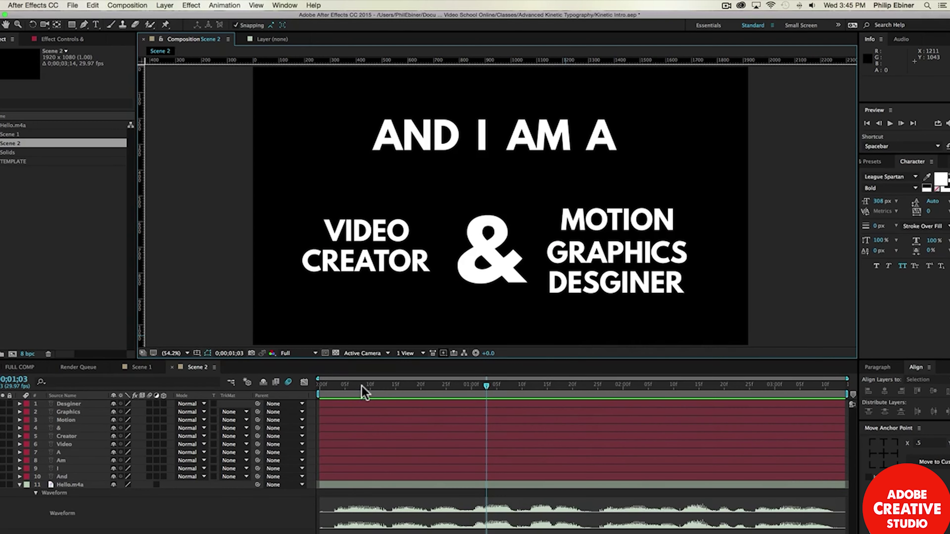
Add a Position keyframe at 0;00;00;10 to all ten text layers
click(369, 385)
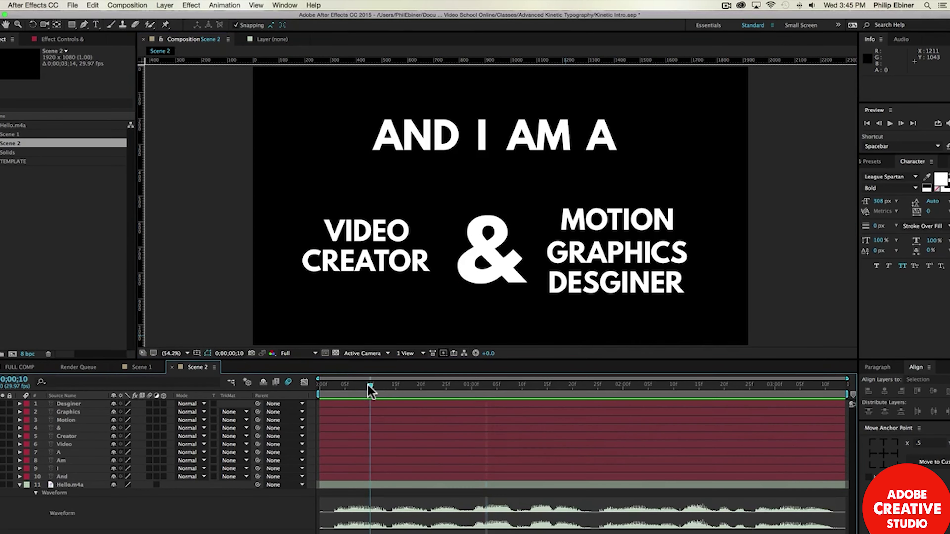
click(369, 473)
shift+click(373, 403)
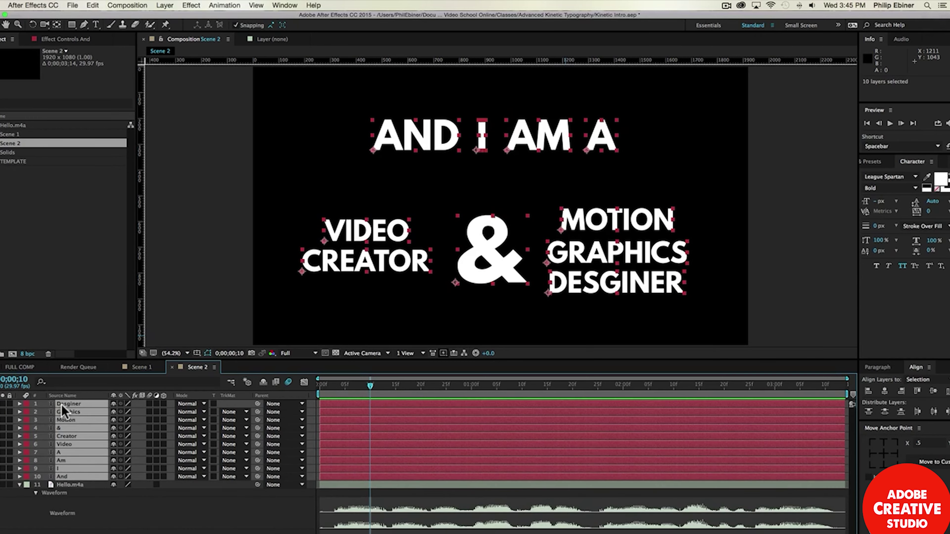
key(p)
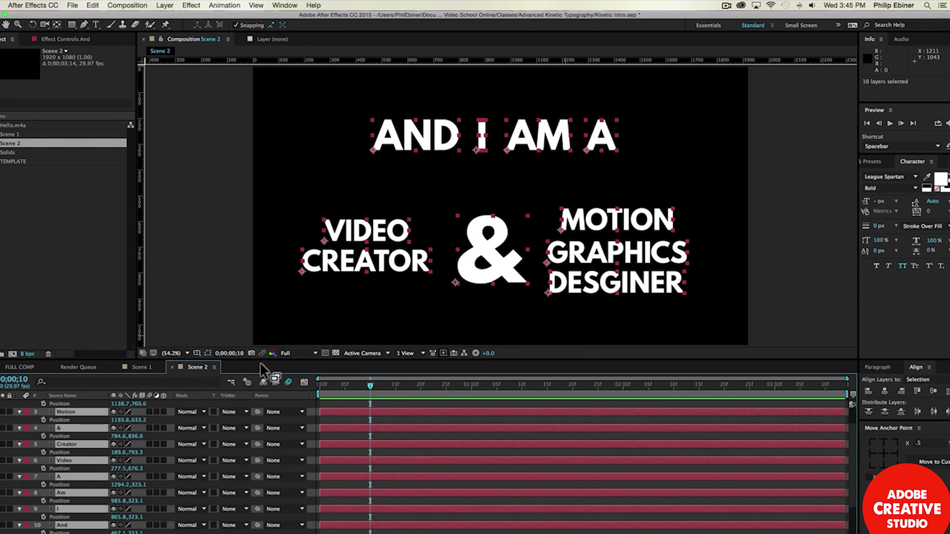
scroll(241, 435, up, 3)
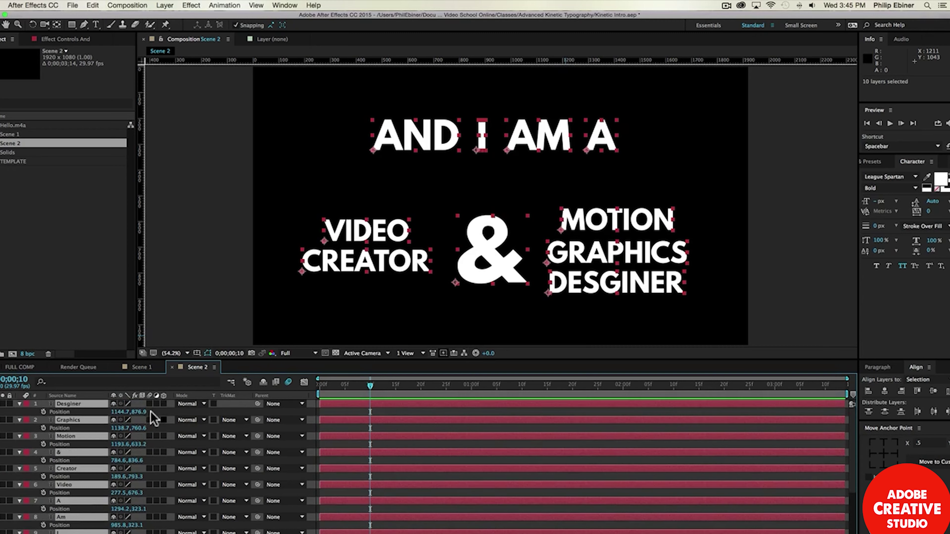
click(43, 411)
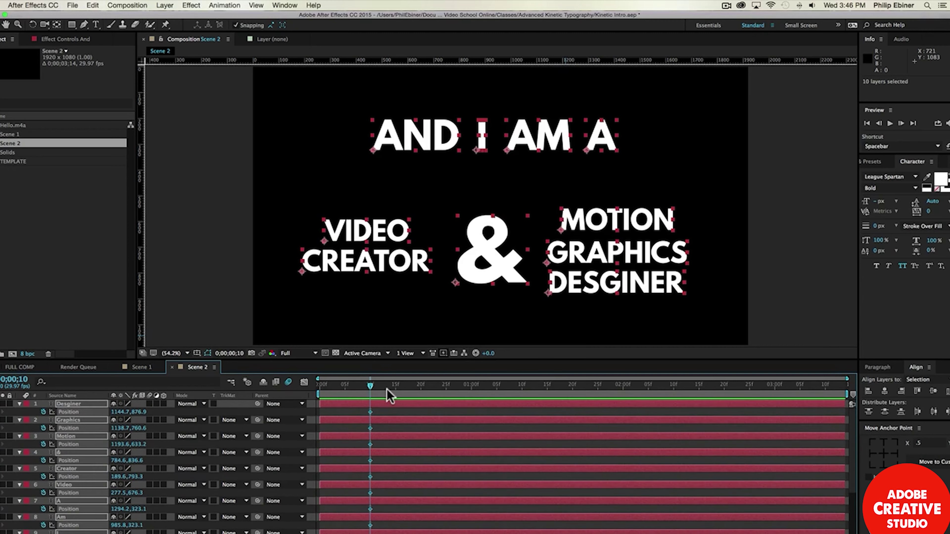
At frame 0, with the composition view at 33.3%, move "And", "I", "Am" and "A" out above the frame
drag(369, 385, 324, 386)
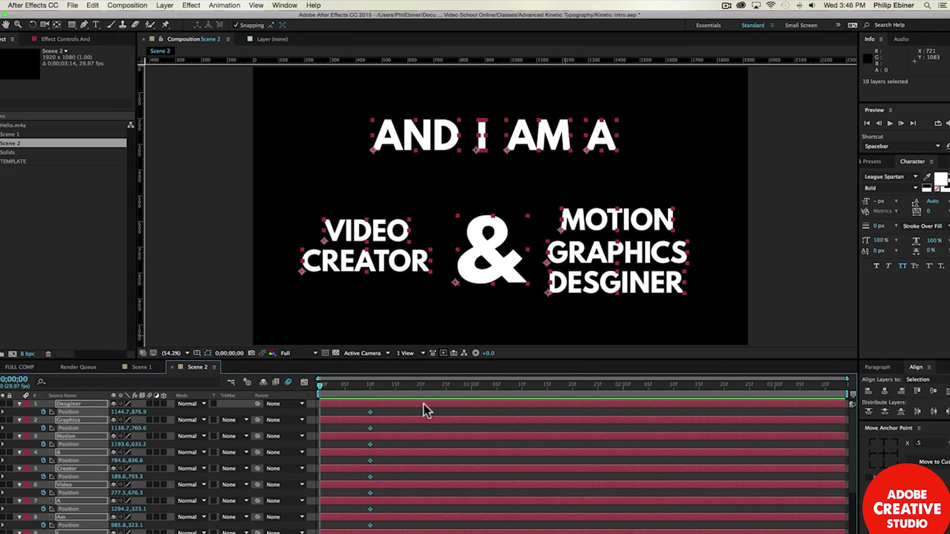
click(406, 408)
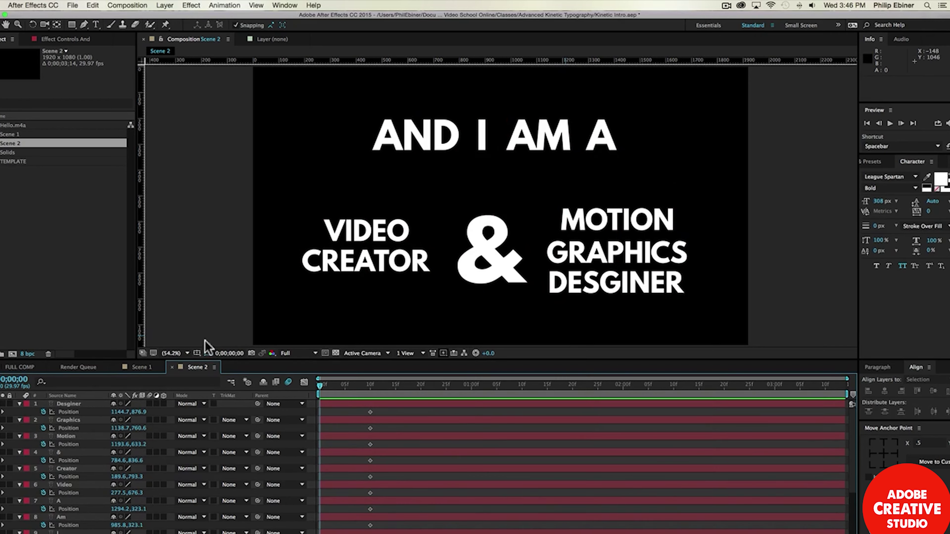
click(174, 354)
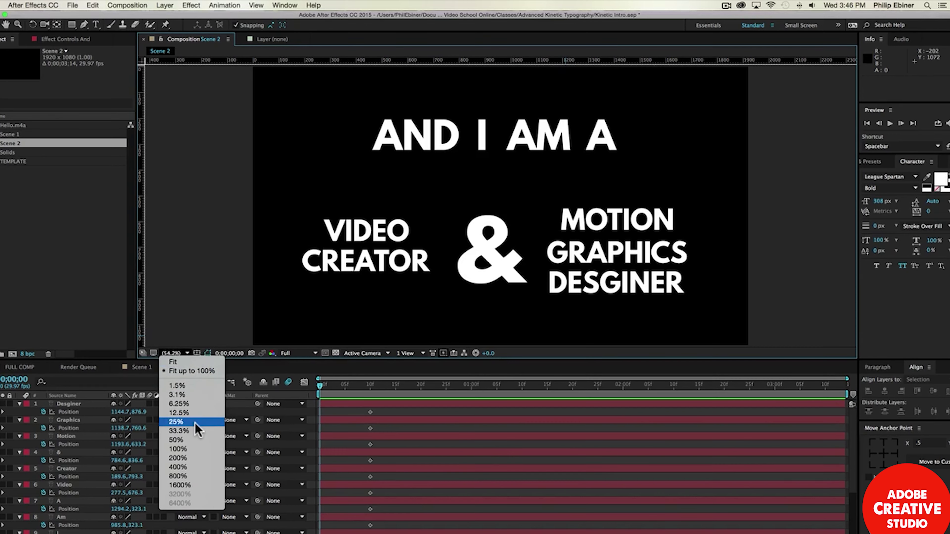
click(187, 431)
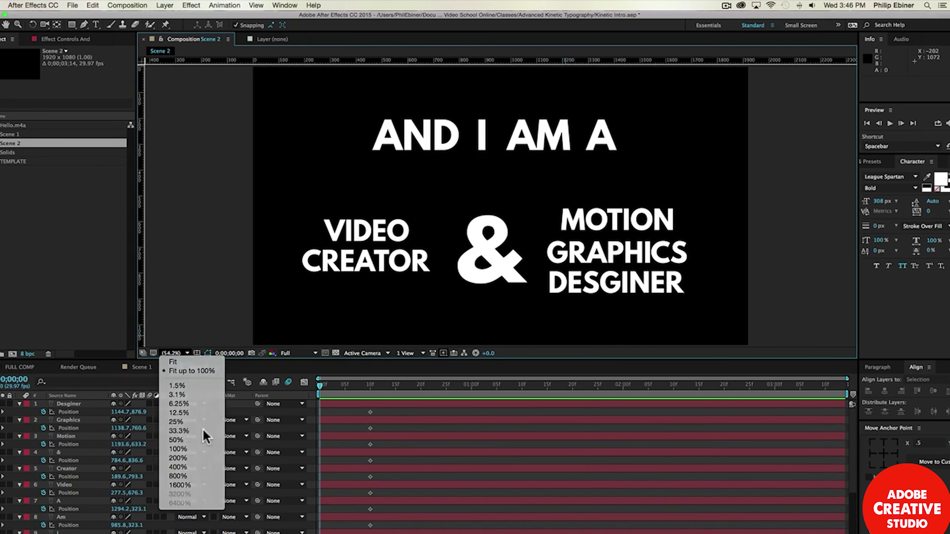
drag(454, 165, 307, 92)
drag(491, 165, 434, 78)
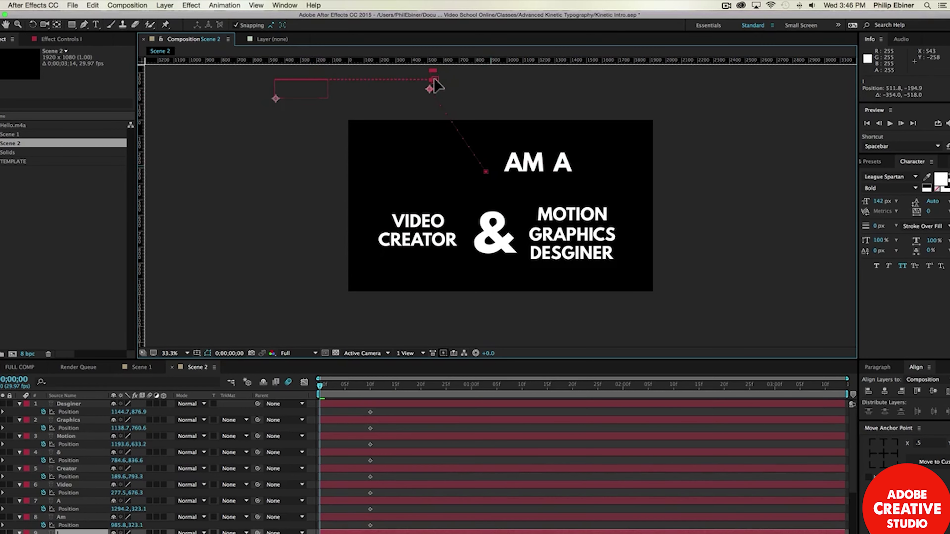
drag(530, 161, 536, 81)
drag(561, 159, 699, 87)
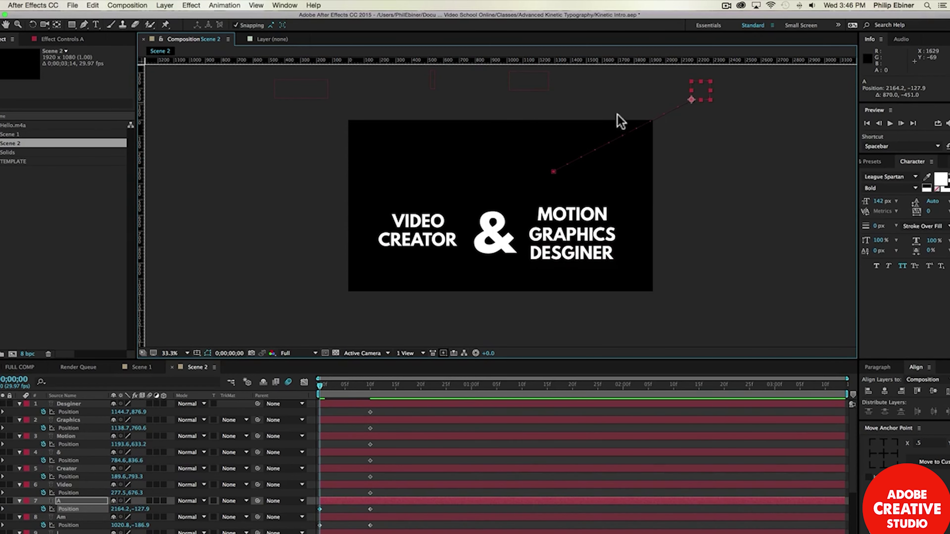
Move "Video" and "Creator" horizontally out past the frame's left edge and the "&" straight down below the frame
drag(422, 219, 279, 219)
drag(447, 241, 290, 242)
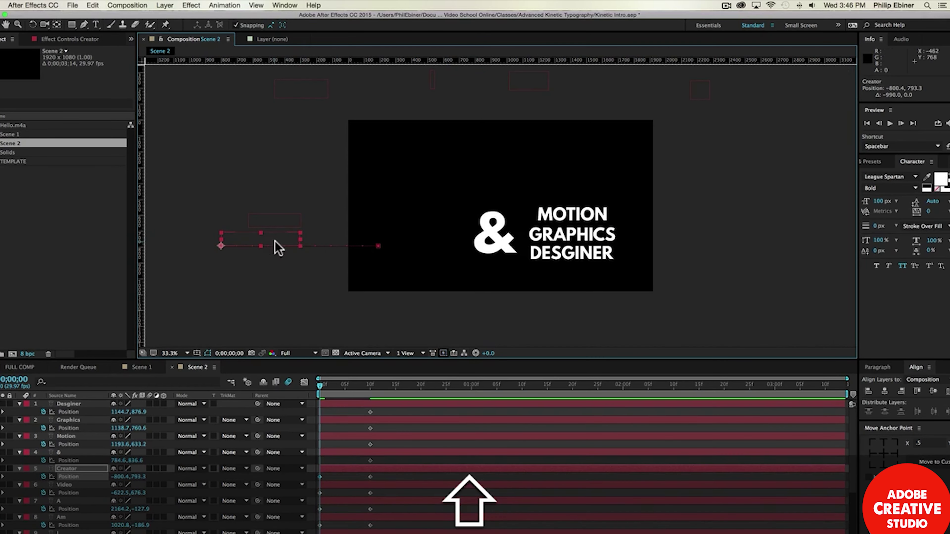
key(super+z)
drag(453, 248, 239, 252)
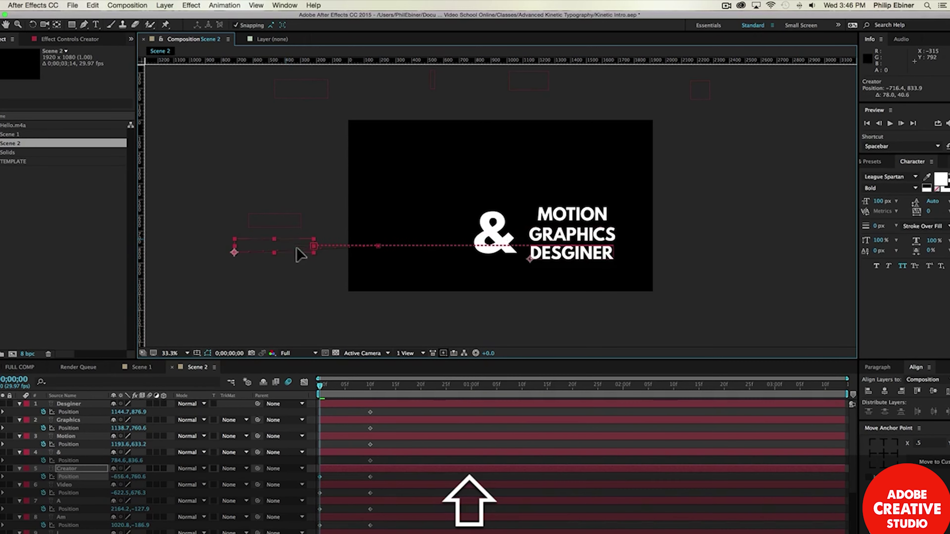
drag(290, 246, 239, 243)
drag(503, 239, 503, 340)
Move "Motion", "Graphics" and "Desginer" horizontally out past the frame's right edge, each line staggered slightly farther out
drag(573, 219, 760, 223)
key(super+z)
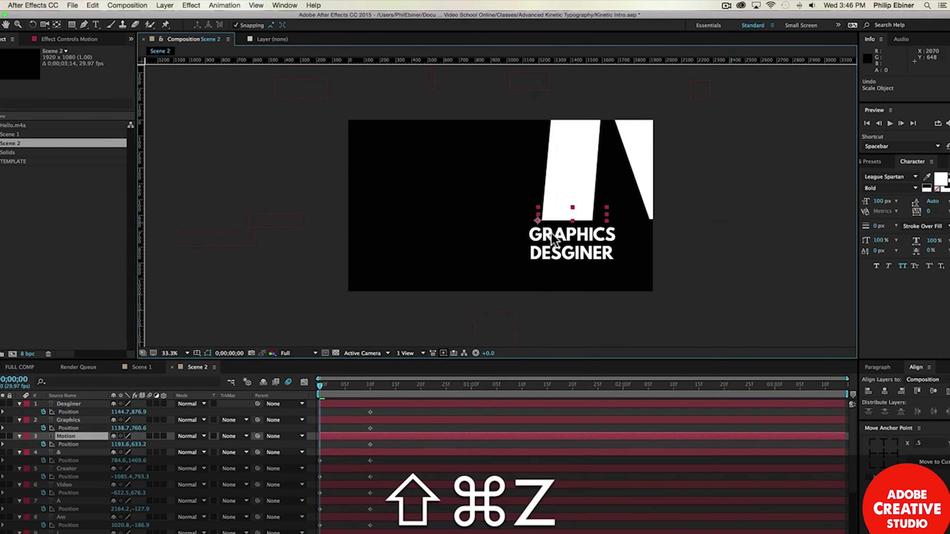
drag(563, 215, 718, 216)
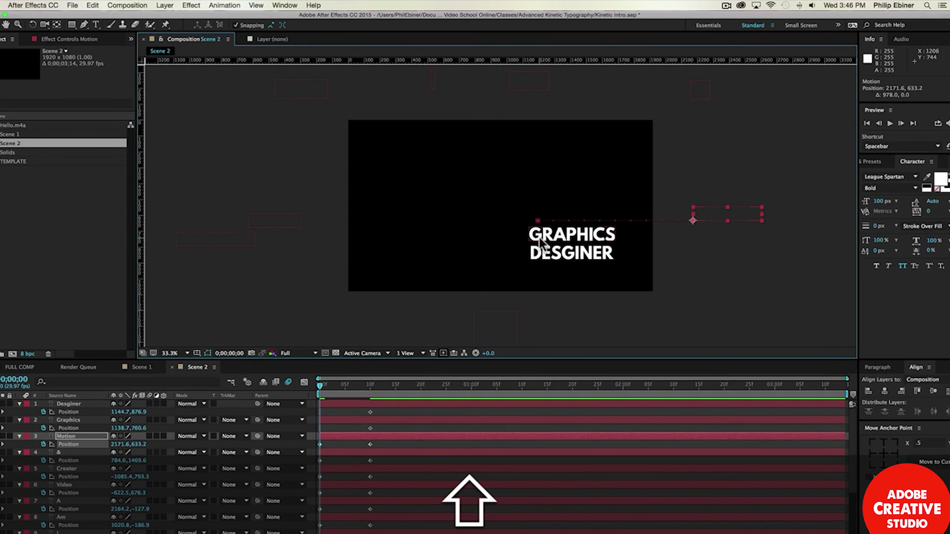
drag(554, 236, 741, 236)
drag(568, 262, 770, 263)
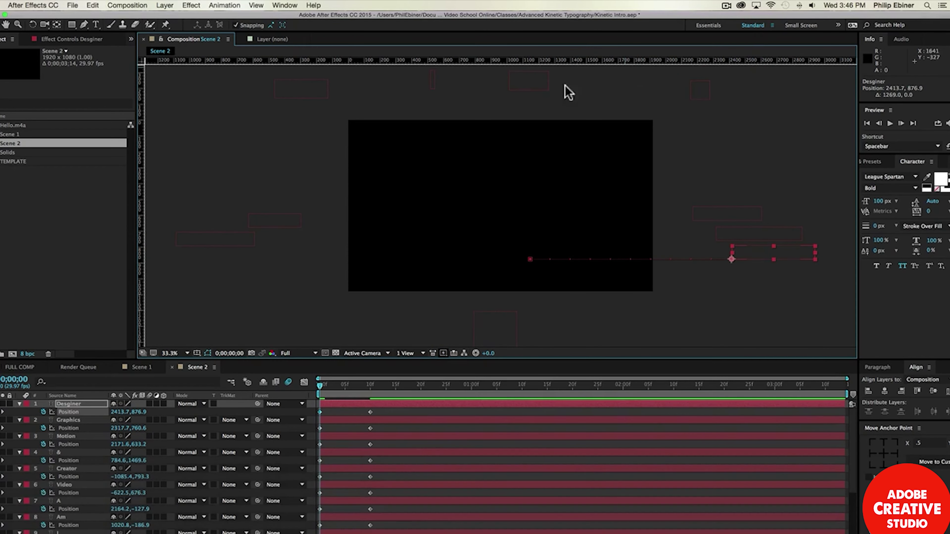
Apply Easy Ease to the start and end Position keyframes of all ten text layers
scroll(434, 485, down, 3)
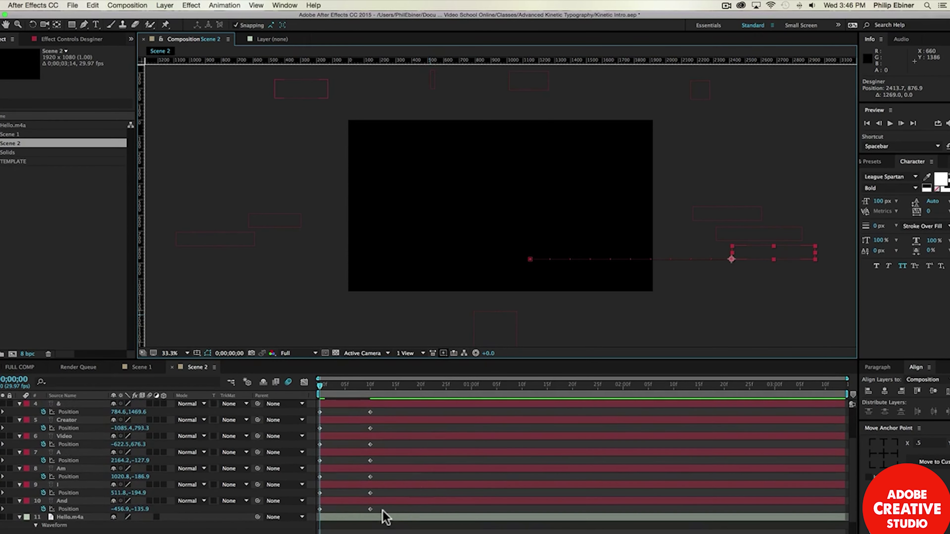
drag(383, 510, 307, 408)
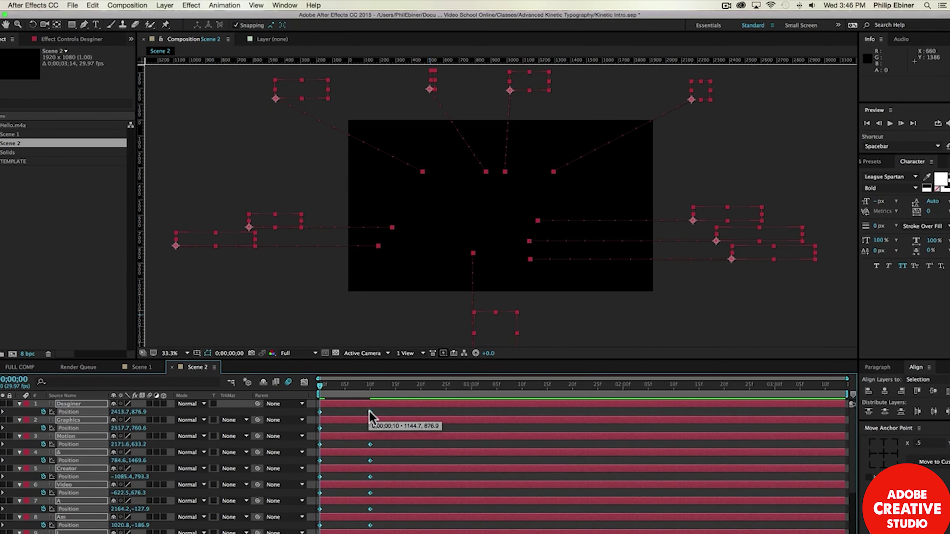
right_click(371, 413)
mouse_move(421, 524)
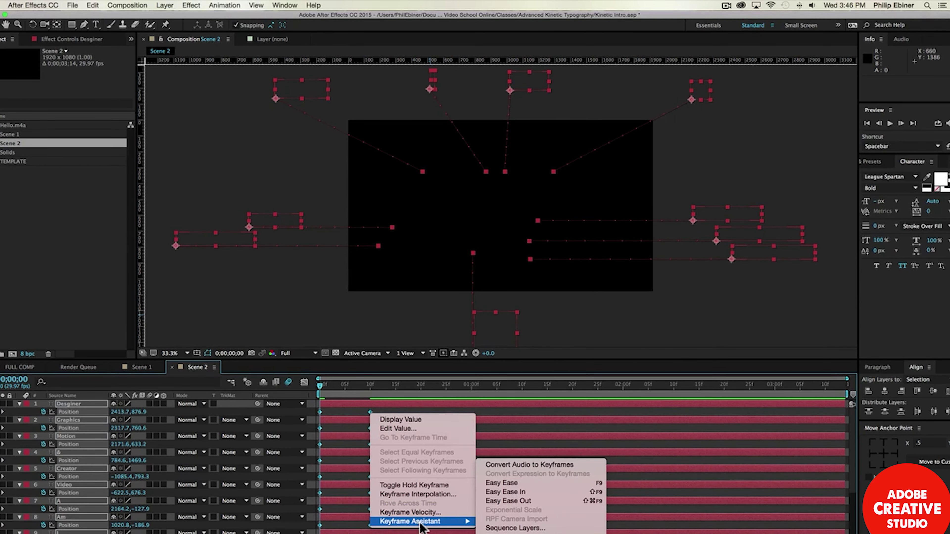
click(521, 485)
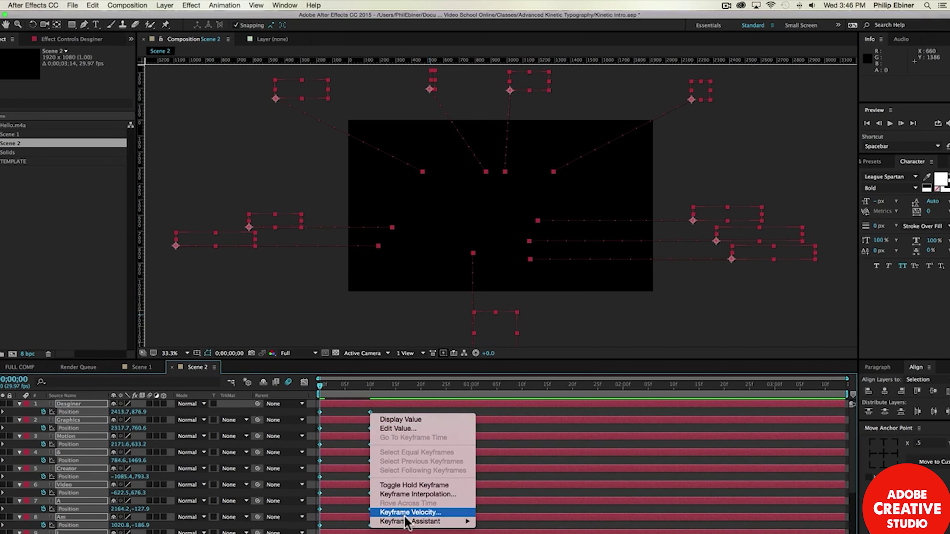
mouse_move(414, 522)
click(504, 484)
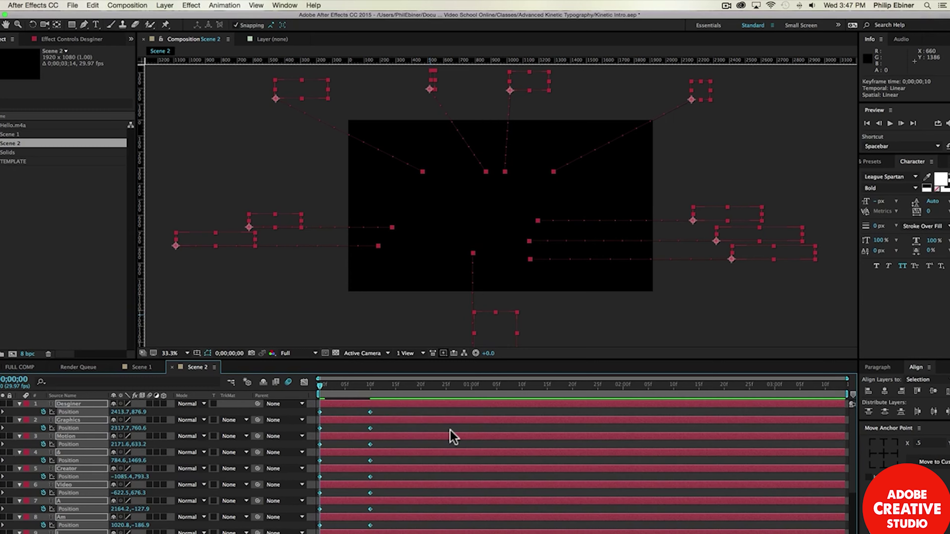
key(F9)
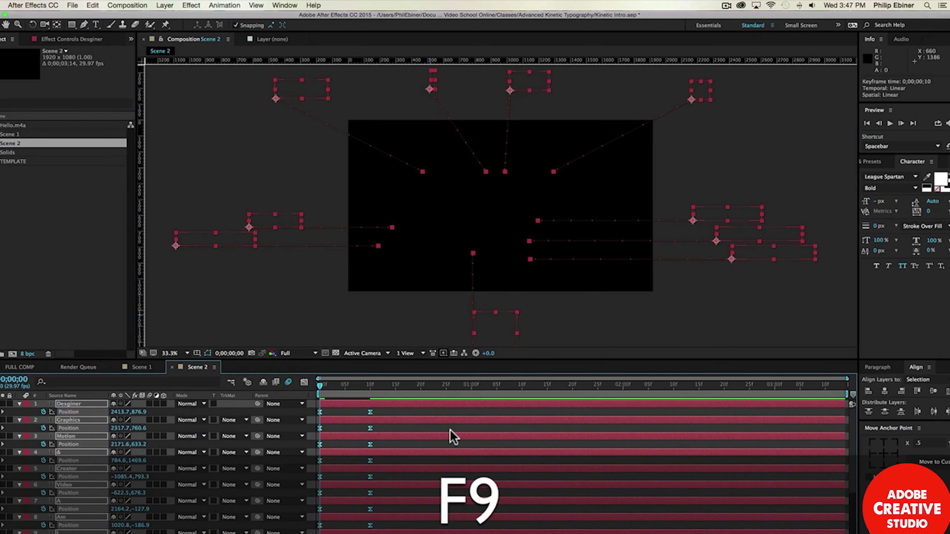
In the speed graph, lengthen the ease handles of all Position keyframes so the speed curves peak sharply midway
click(304, 382)
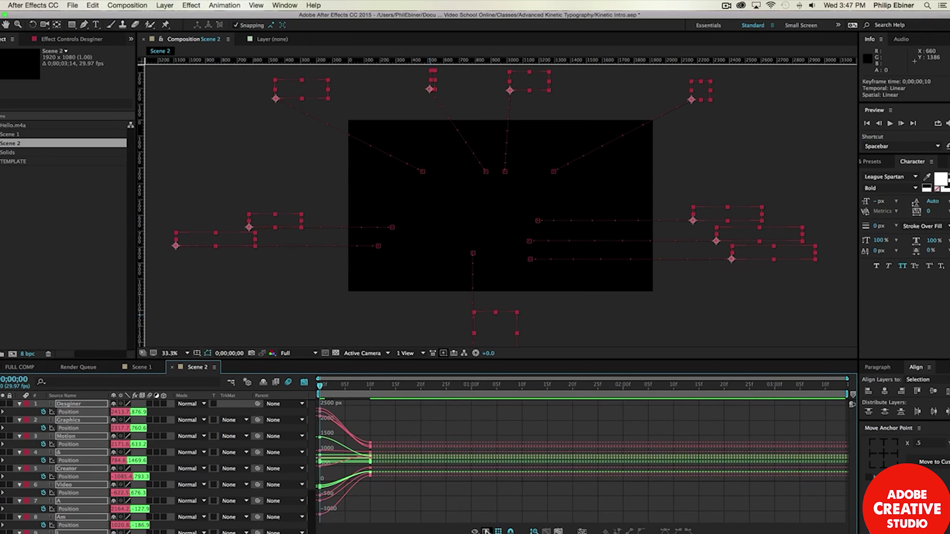
click(486, 532)
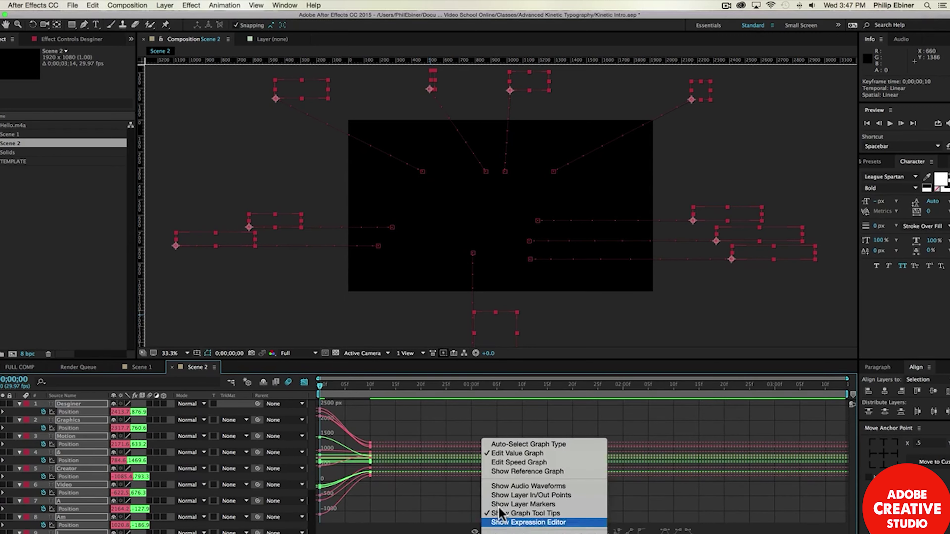
click(521, 463)
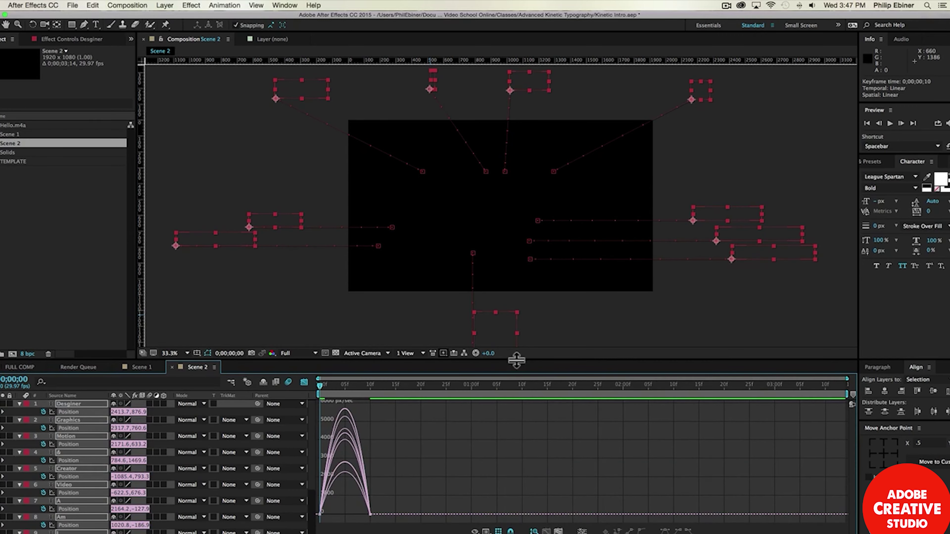
drag(511, 358, 522, 308)
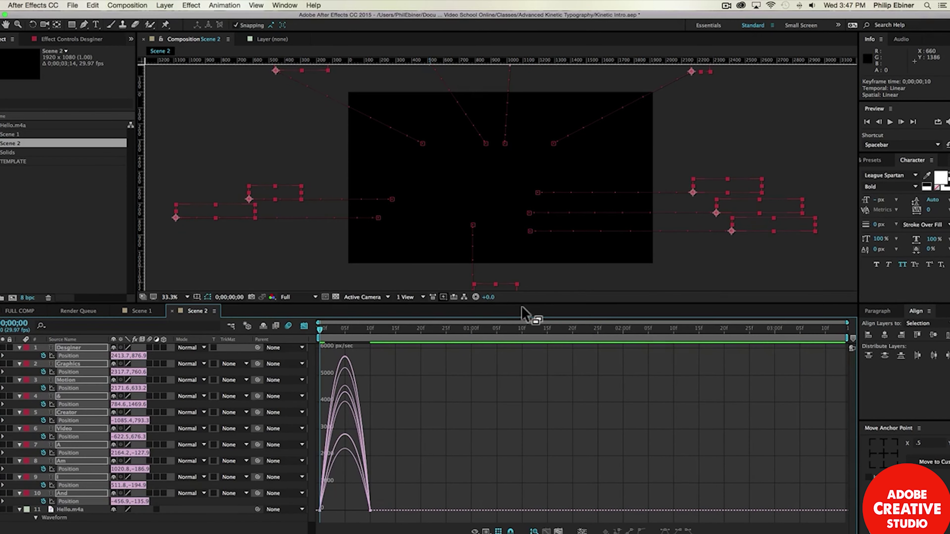
key(equal)
key(equal)
key(equal)
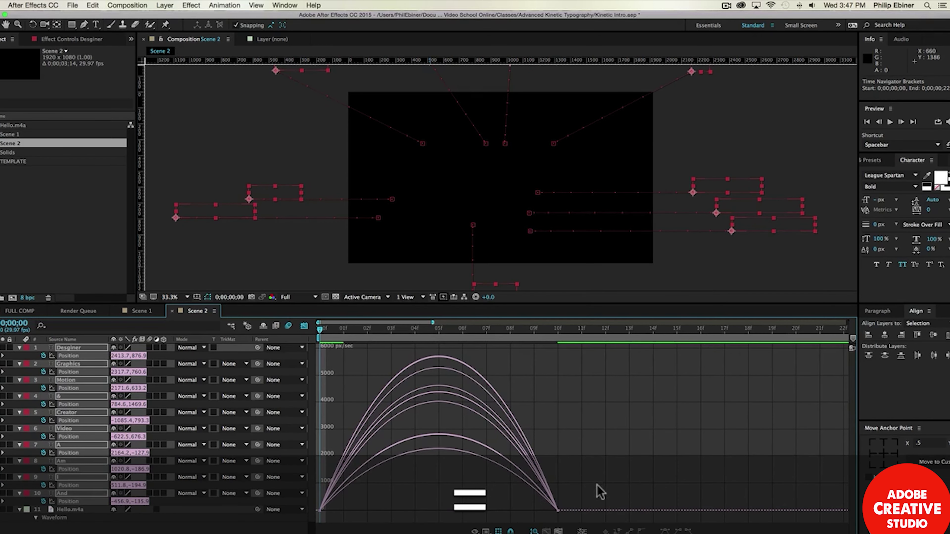
drag(597, 485, 288, 514)
drag(358, 508, 404, 508)
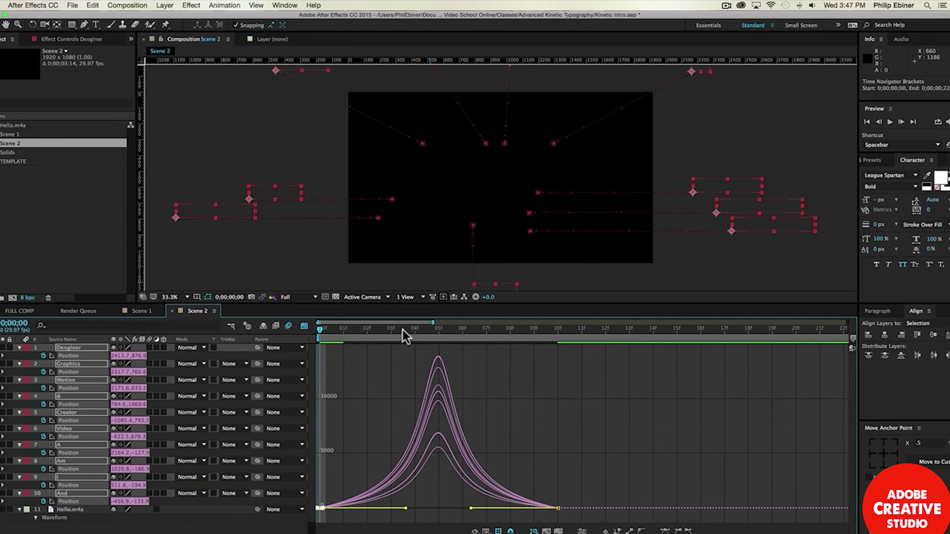
Preview the eased word animation and return from the Graph Editor to the layer bars over the full duration
key(space)
key(space)
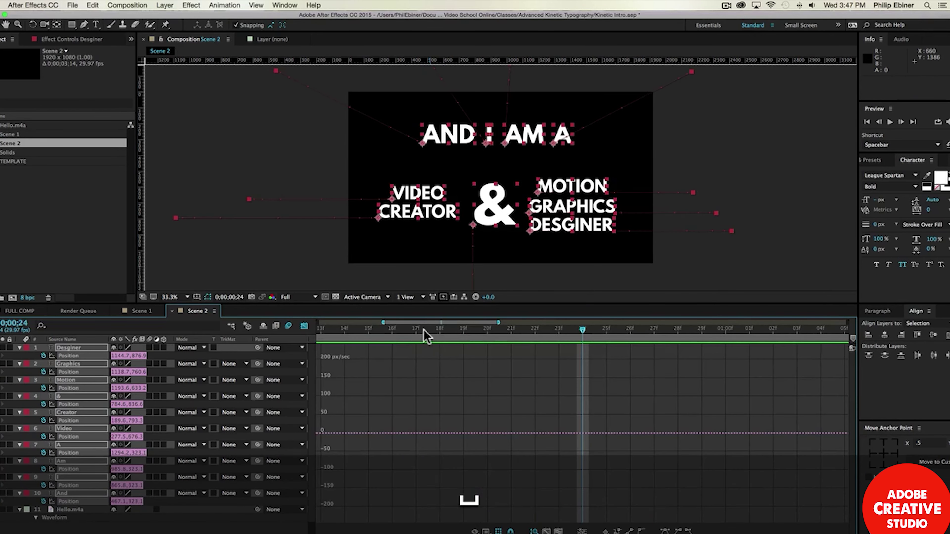
drag(385, 322, 317, 323)
drag(498, 320, 679, 323)
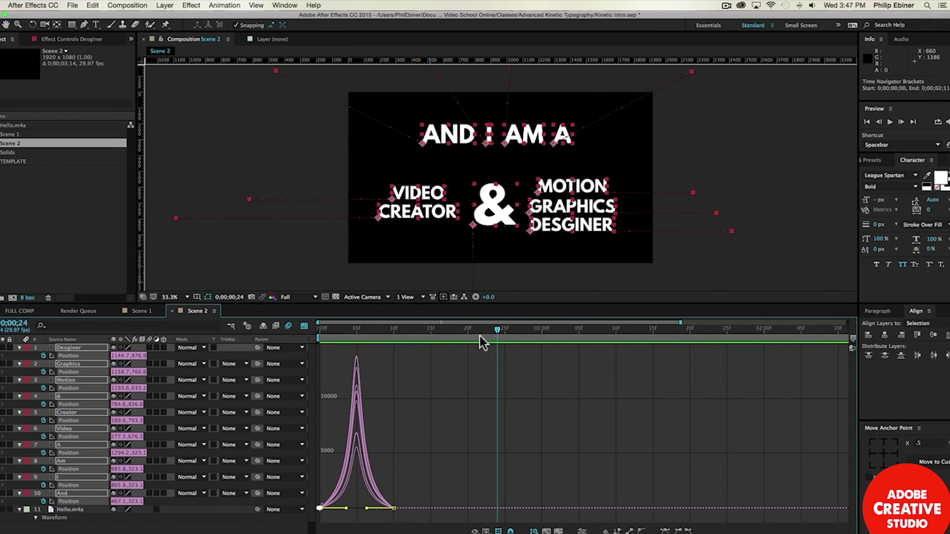
click(303, 327)
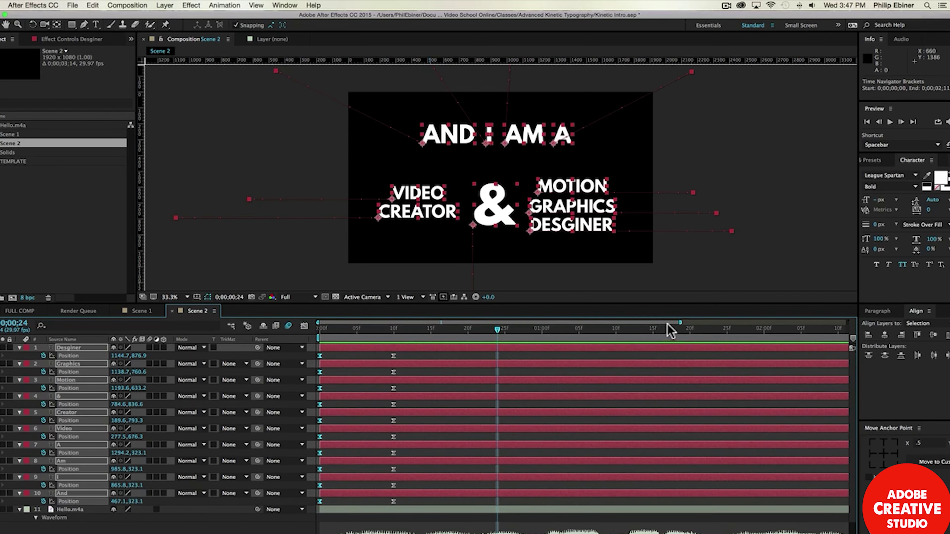
drag(681, 323, 847, 322)
key(space)
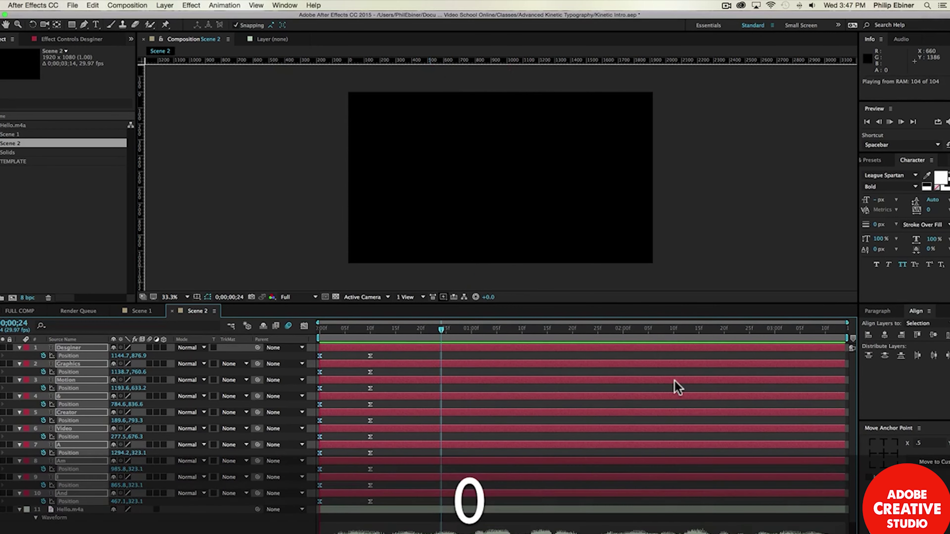
Stagger the "And", "I", "Am" and "A" layers against the voice waveform, starting "And" at 0;00;00;01 and each following word later
key(space)
scroll(534, 495, down, 1)
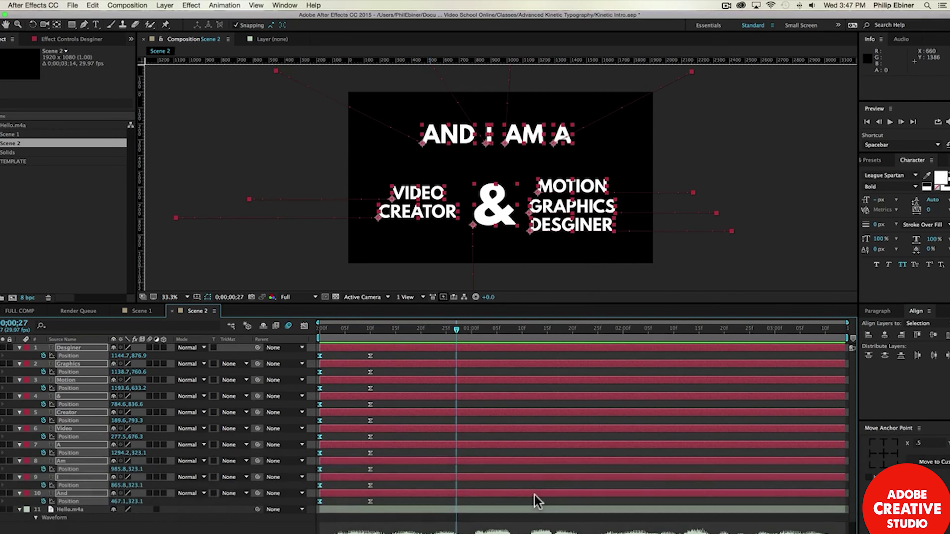
click(502, 481)
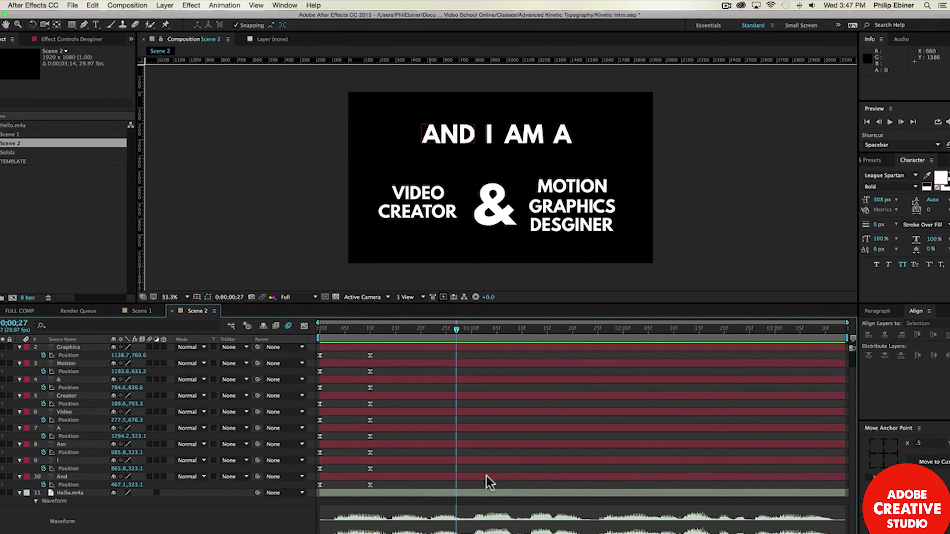
drag(367, 476, 372, 476)
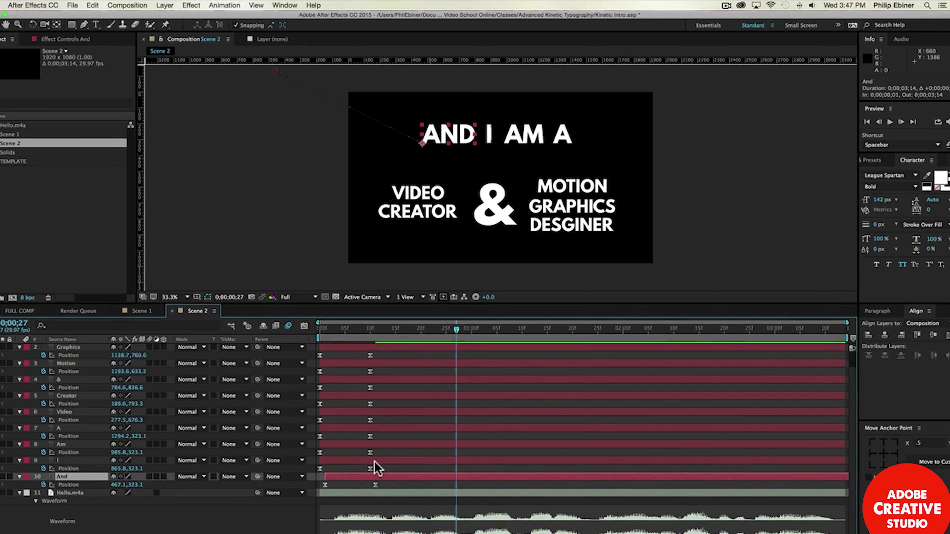
drag(374, 461, 435, 463)
drag(365, 444, 468, 445)
drag(385, 426, 529, 429)
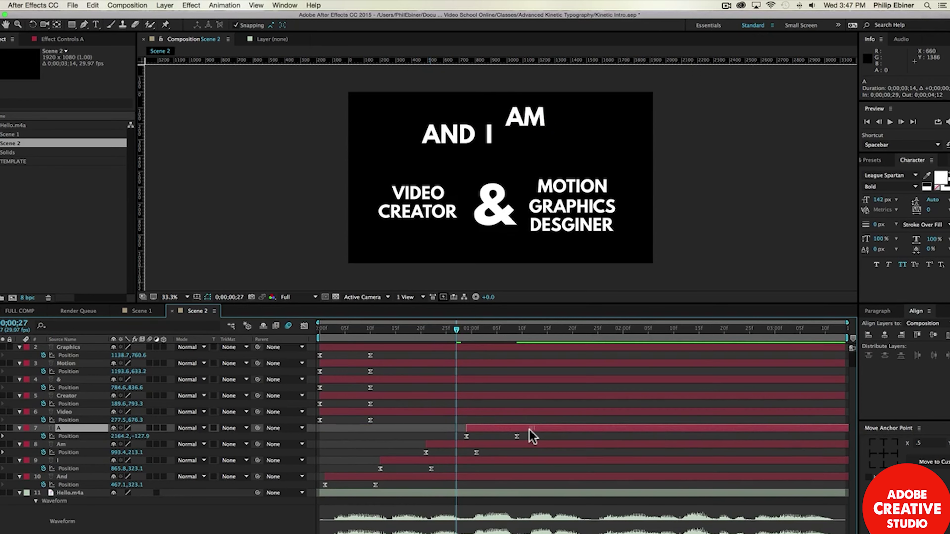
Preview the word timing and shift the "A", "Am" and "I" layers earlier, starting "I" at 0;00;00;05
key(KP_0)
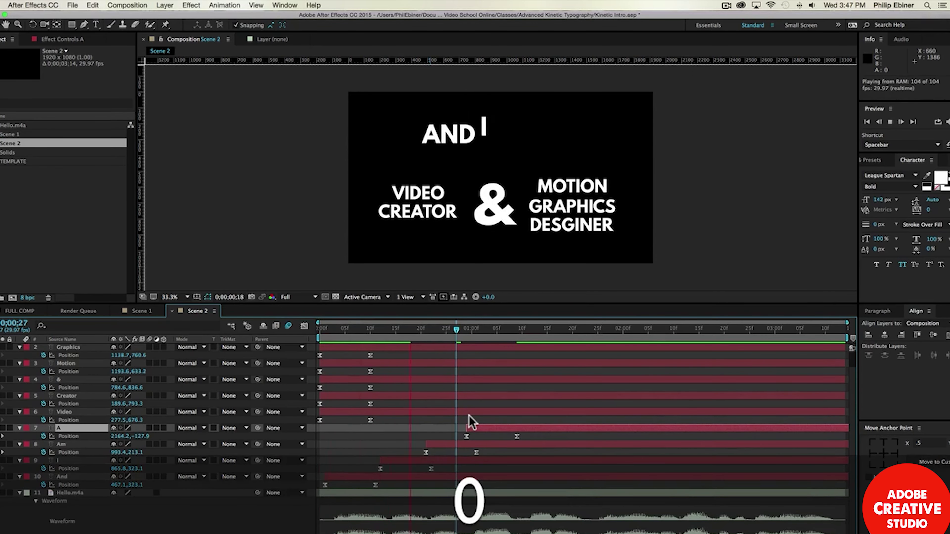
key(space)
drag(483, 429, 372, 459)
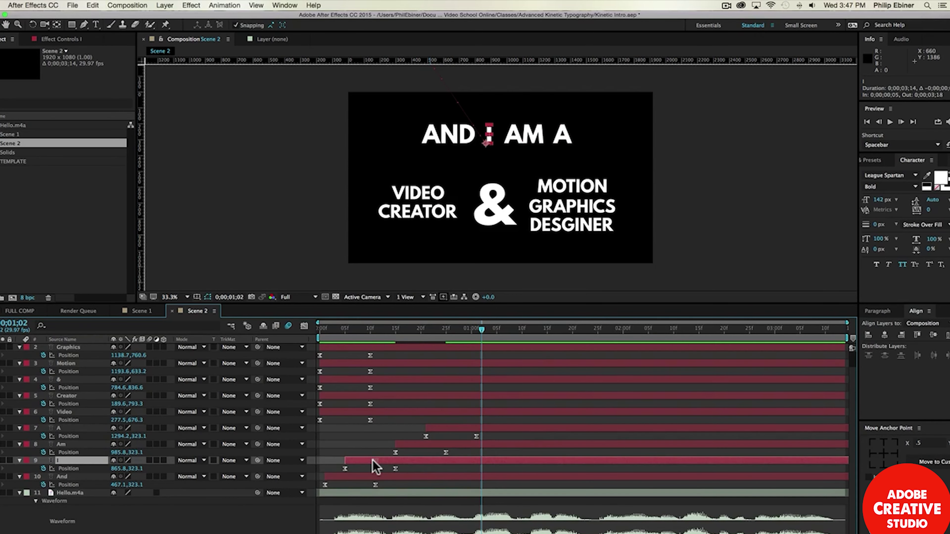
Start the "Video" layer at 0;00;00;29, "Creator" at 0;00;01;07 and "&" at 0;00;01;22
drag(372, 410, 517, 416)
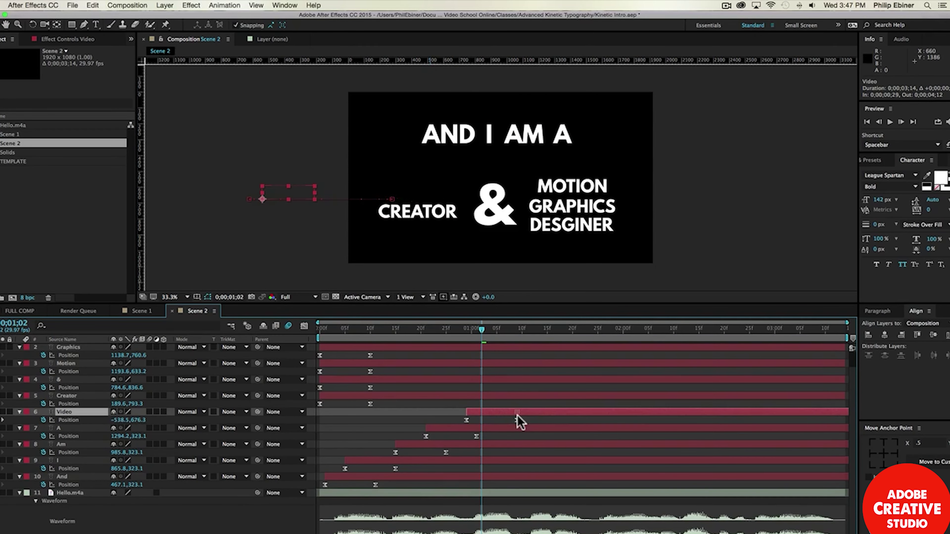
drag(409, 398, 598, 395)
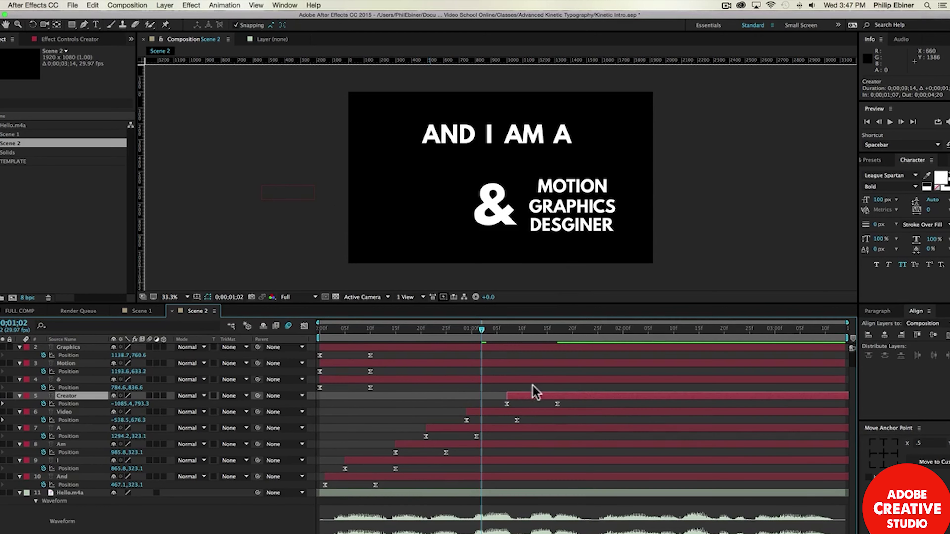
drag(413, 382, 676, 396)
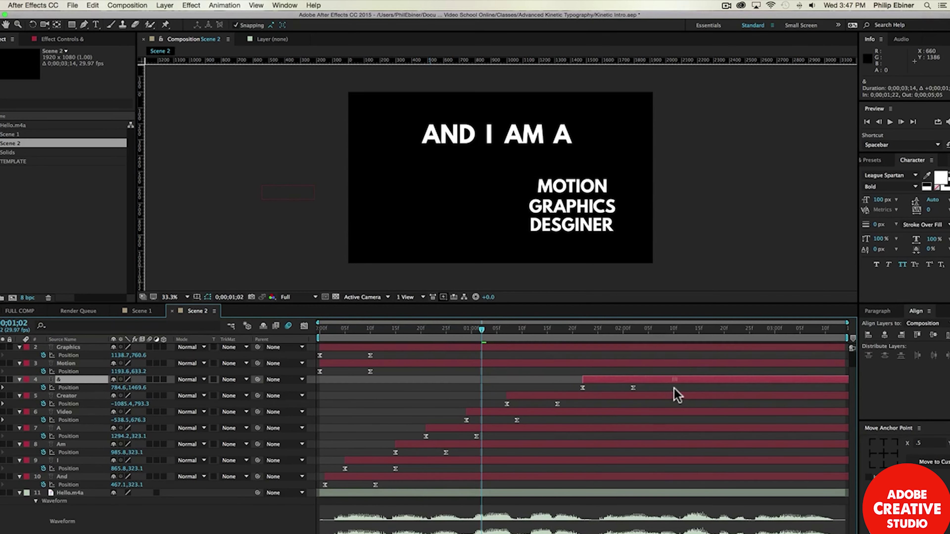
Start the "Motion" layer at 0;00;02;04, "Graphics" at 0;00;02;10 and "Desginer" at 0;00;02;19
drag(368, 365, 690, 369)
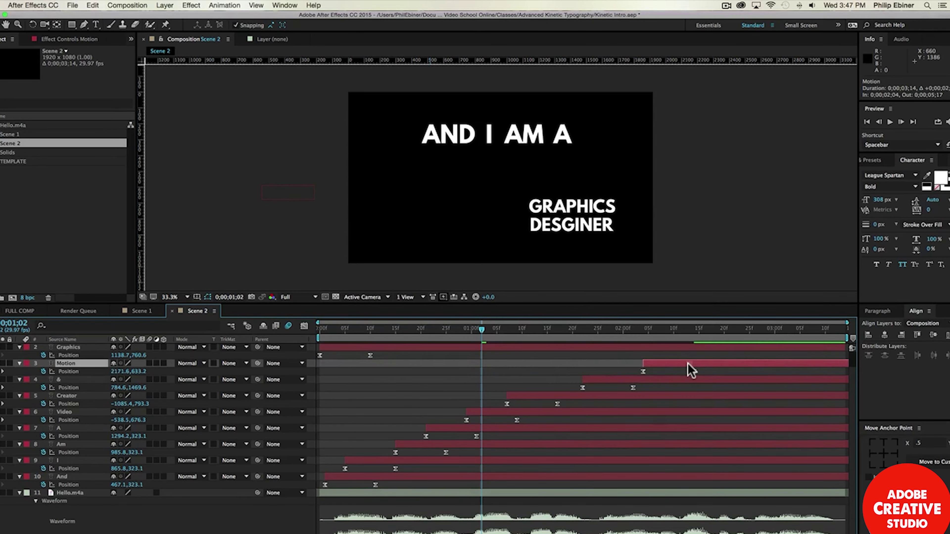
drag(351, 345, 702, 346)
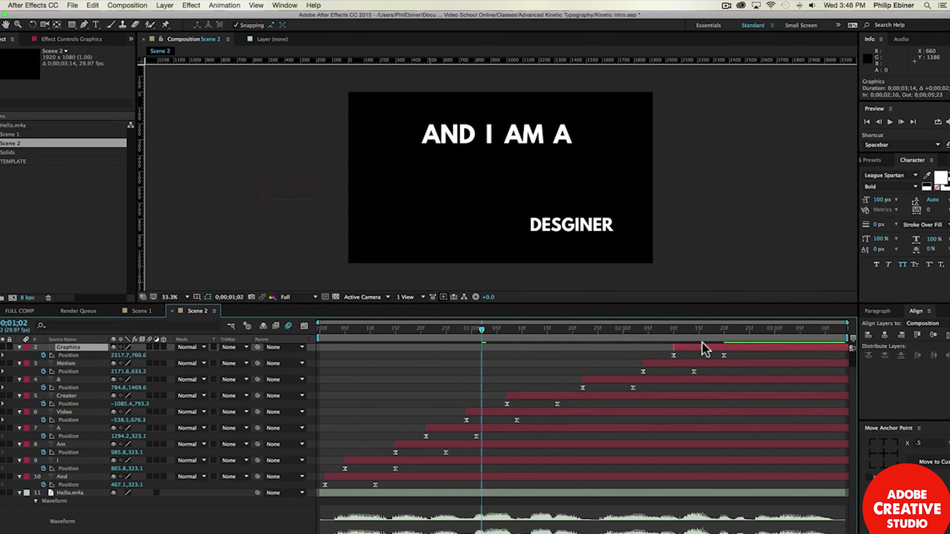
scroll(674, 357, up, 2)
drag(326, 348, 642, 342)
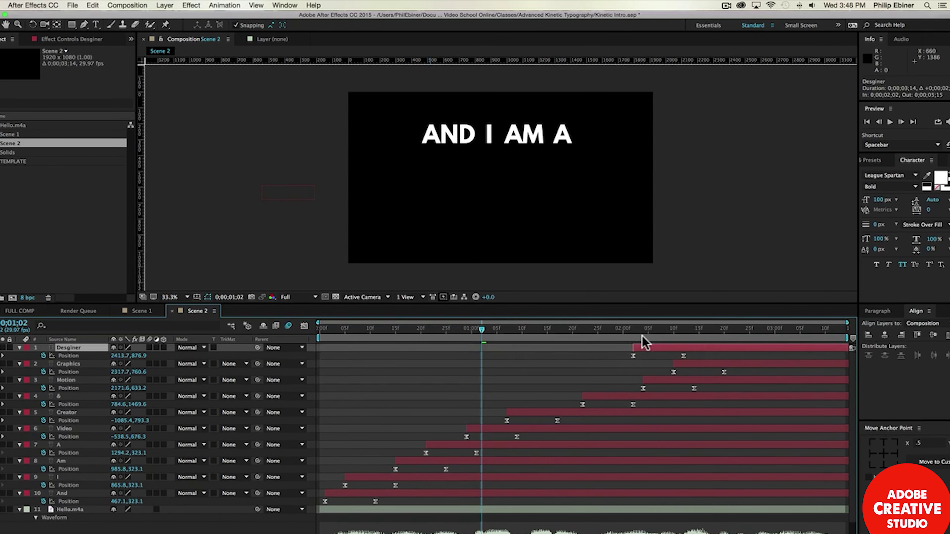
drag(710, 338, 733, 338)
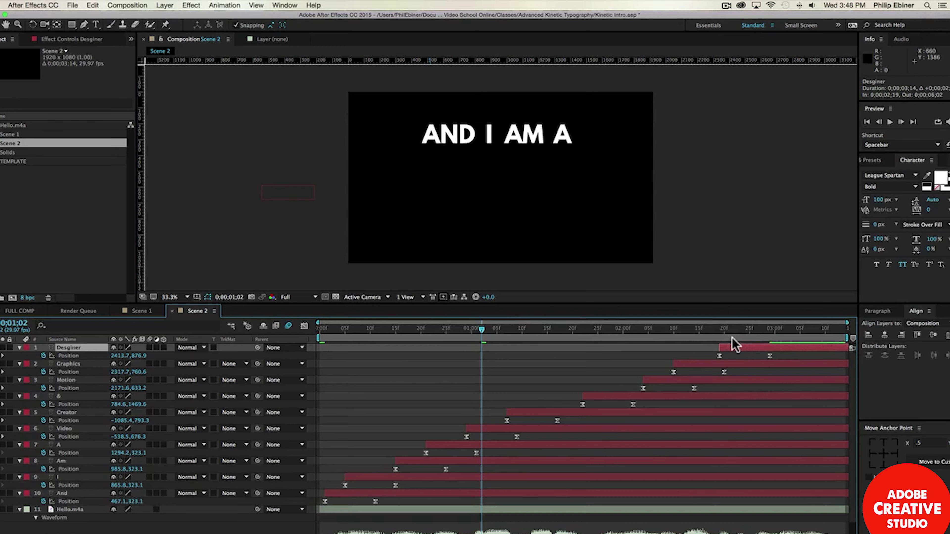
Preview the staggered words against the voice and shift the "Motion" layer earlier to start at 0;00;02;02
key(space)
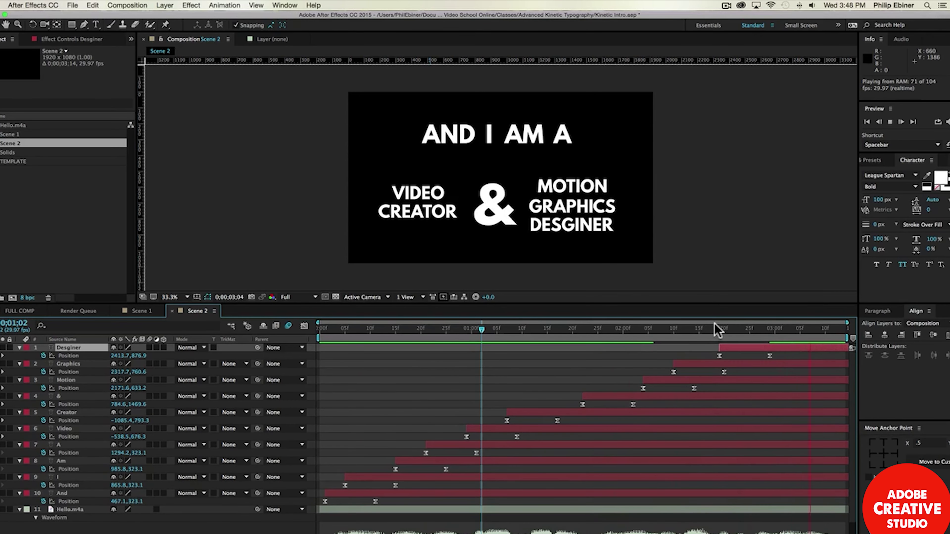
key(space)
drag(692, 384, 683, 388)
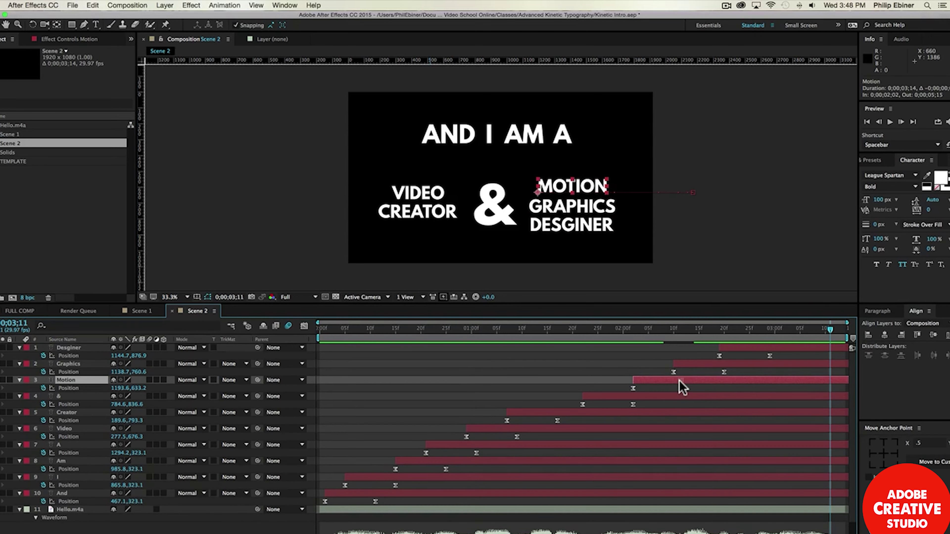
key(KP_0)
key(space)
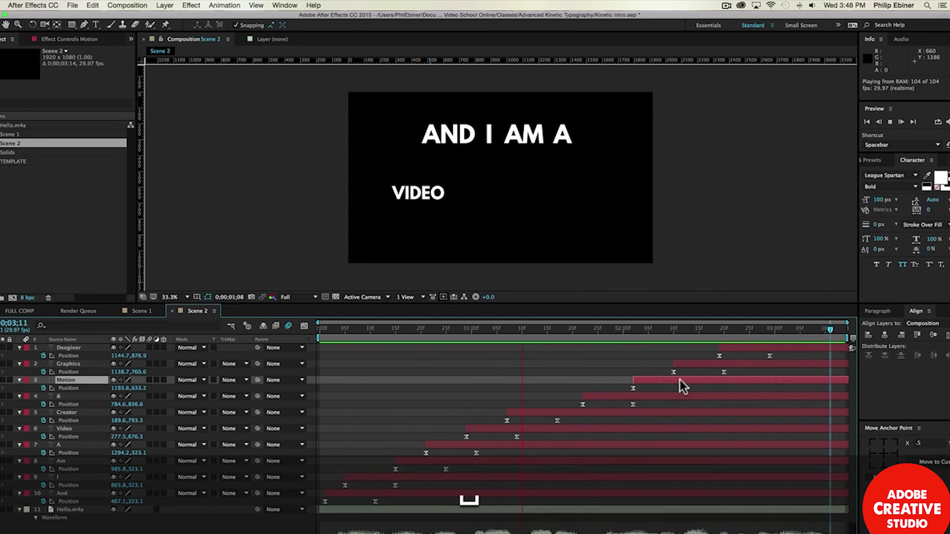
Start the "Am" and "A" layers a few frames earlier and preview the timing
mouse_move(421, 468)
mouse_down()
mouse_move(424, 449)
mouse_move(425, 464)
mouse_up()
key(KP_0)
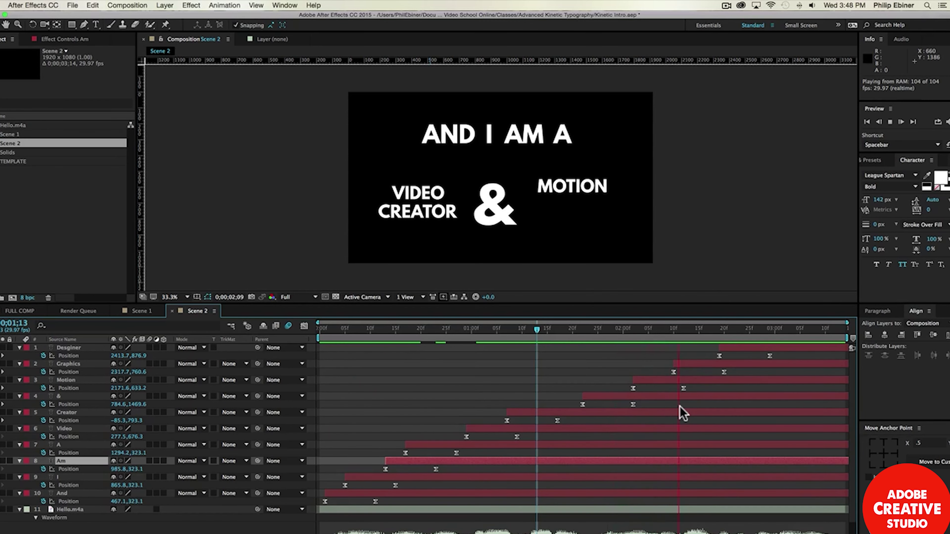
key(space)
Shift the "Motion" and "Graphics" layers together about two frames earlier and preview the timing
click(675, 380)
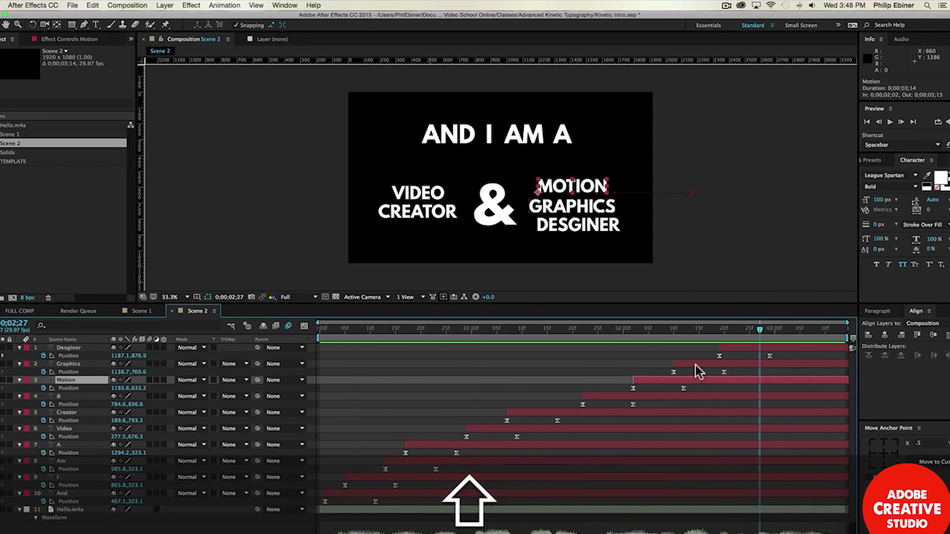
drag(704, 364, 693, 362)
key(KP_0)
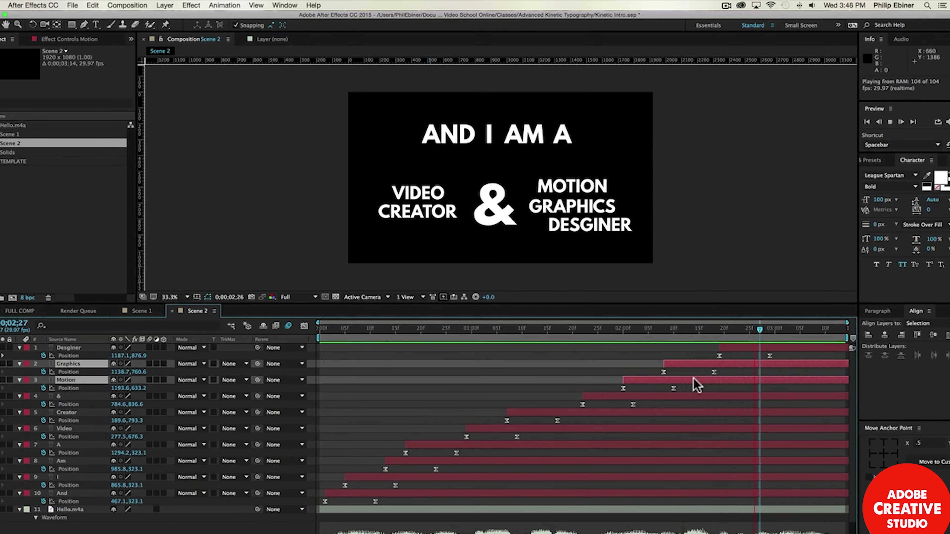
key(space)
Collapse the properties of all layers and enlarge the composition view, with its magnification set to Fit
click(517, 386)
key(super+a)
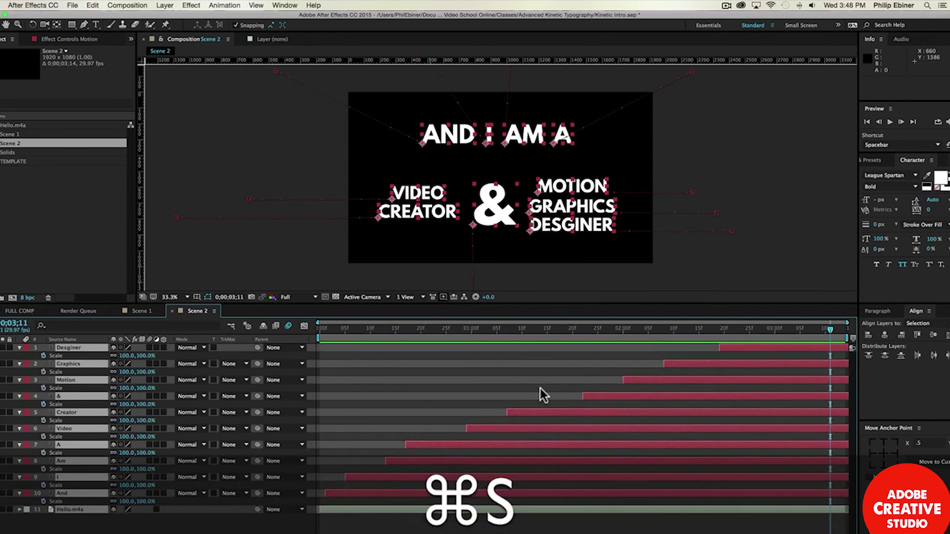
key(s)
click(174, 299)
click(194, 314)
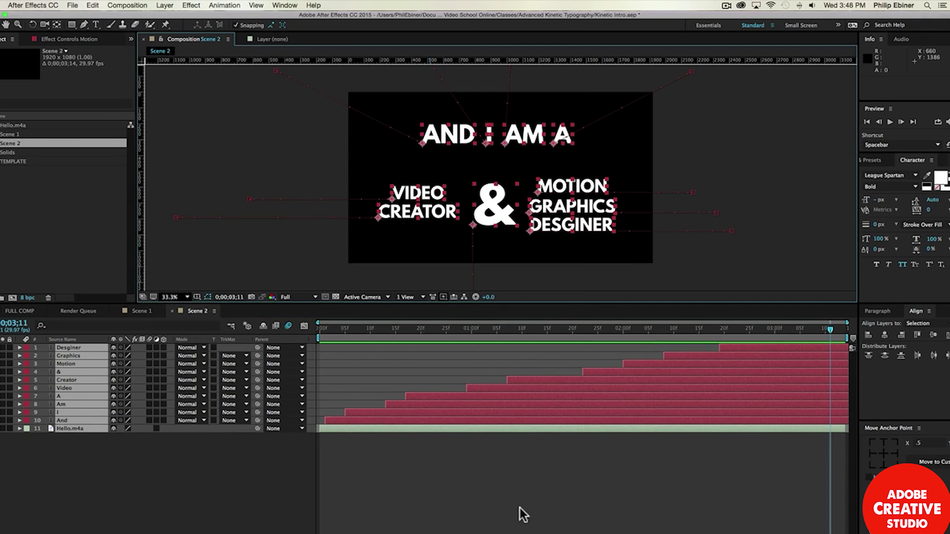
click(519, 500)
drag(524, 303, 520, 352)
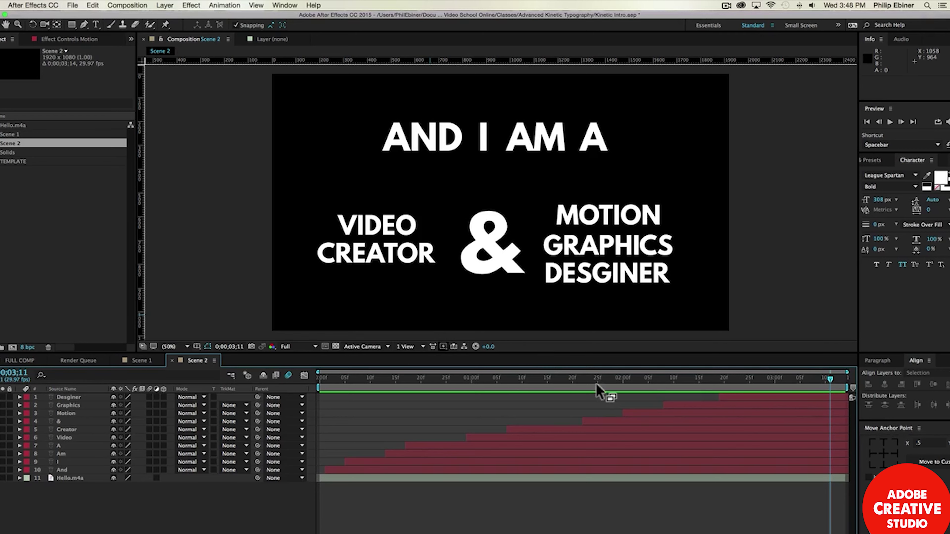
At 0;00;03;05, move the "Desginer" text straight down by 38 px and reveal its Position keyframes
drag(740, 383, 799, 381)
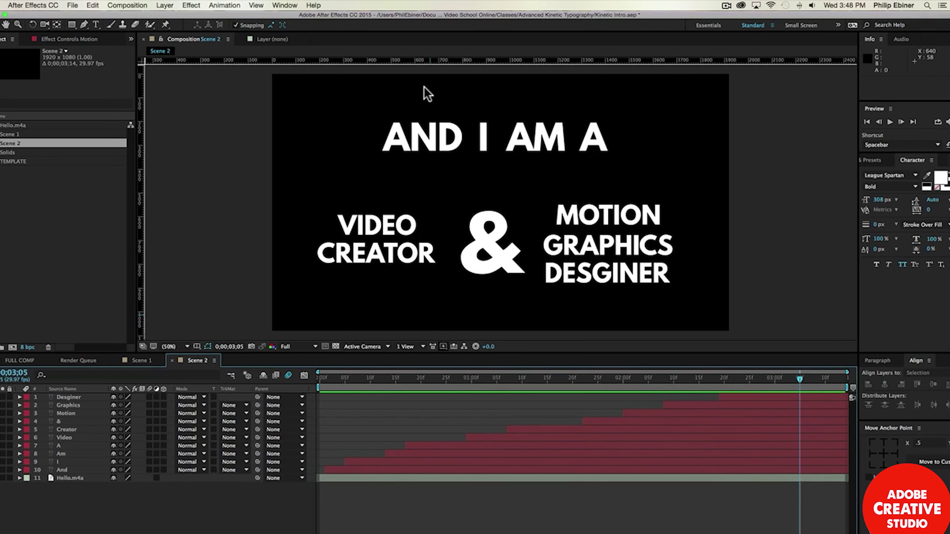
click(741, 400)
drag(631, 274, 632, 285)
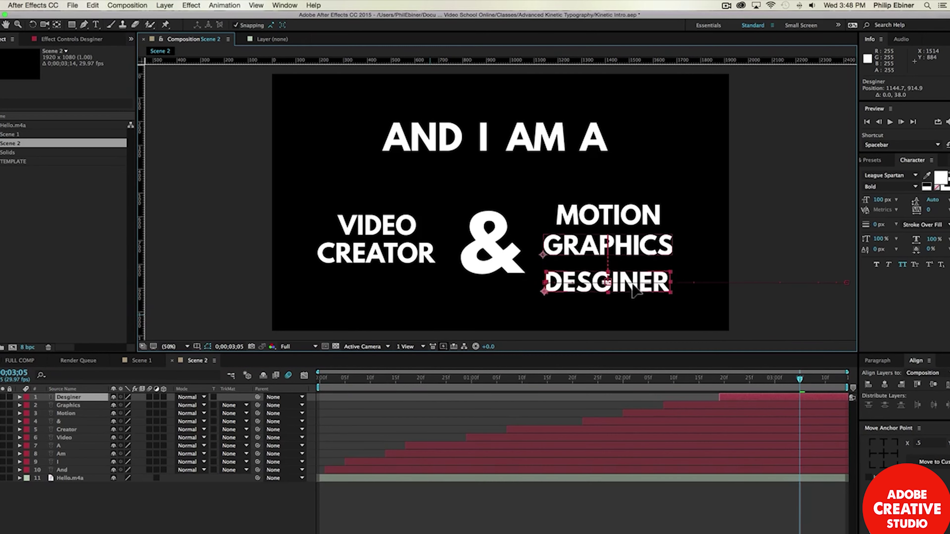
key(comma)
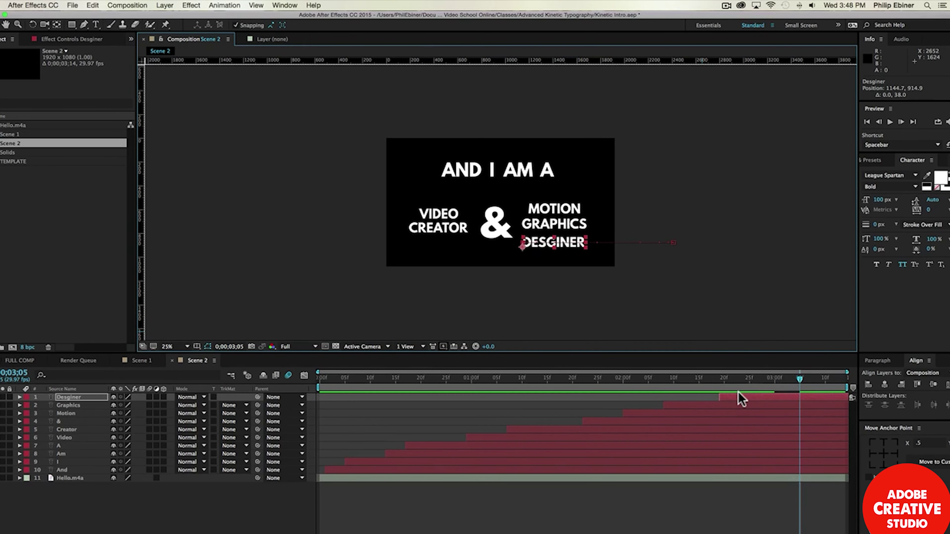
key(p)
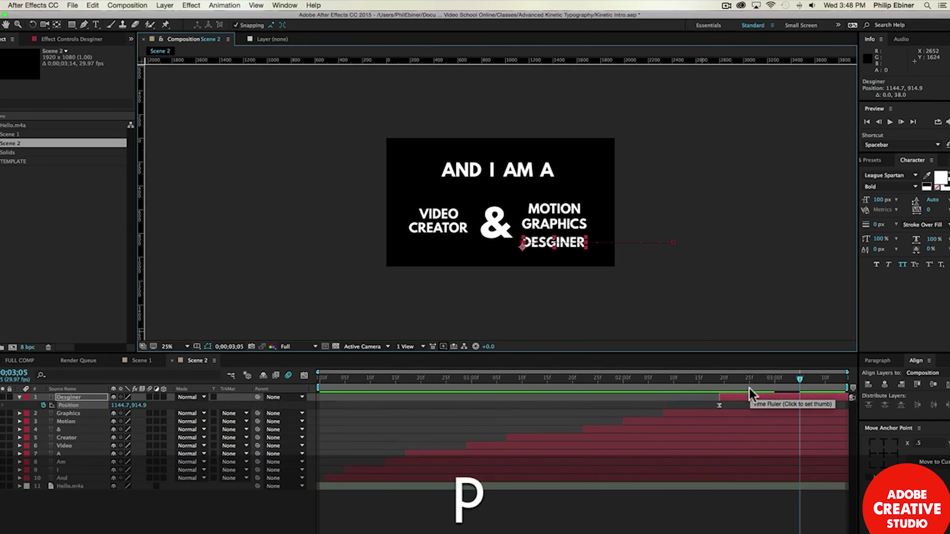
Delete the extra Position keyframe at 0;00;03;05 on "Desginer" and collapse the layer's properties
drag(783, 385, 815, 385)
click(176, 347)
click(189, 396)
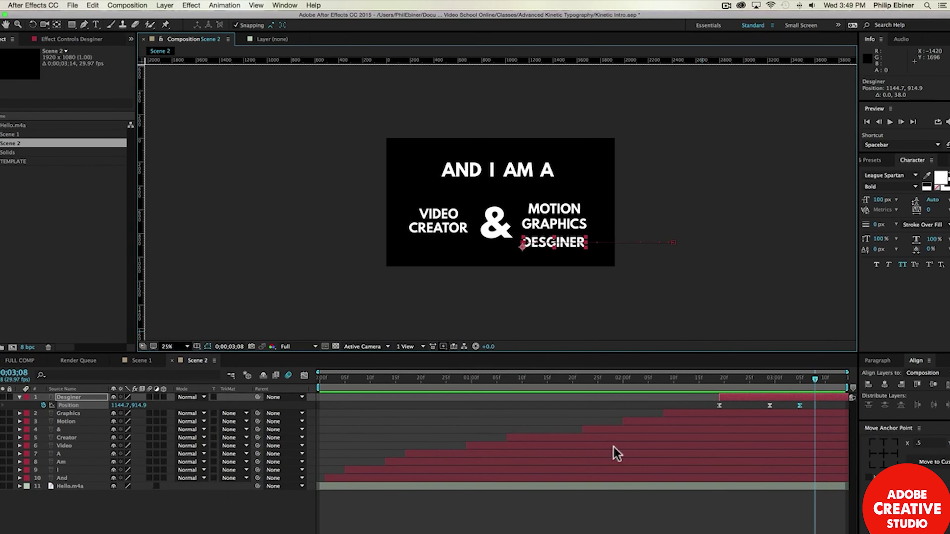
click(812, 402)
click(799, 406)
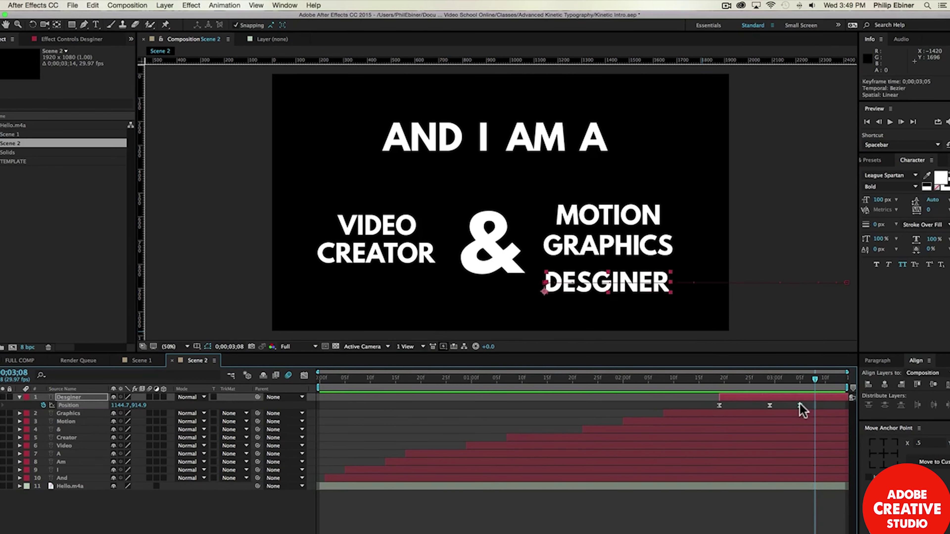
key(BackSpace)
key(s)
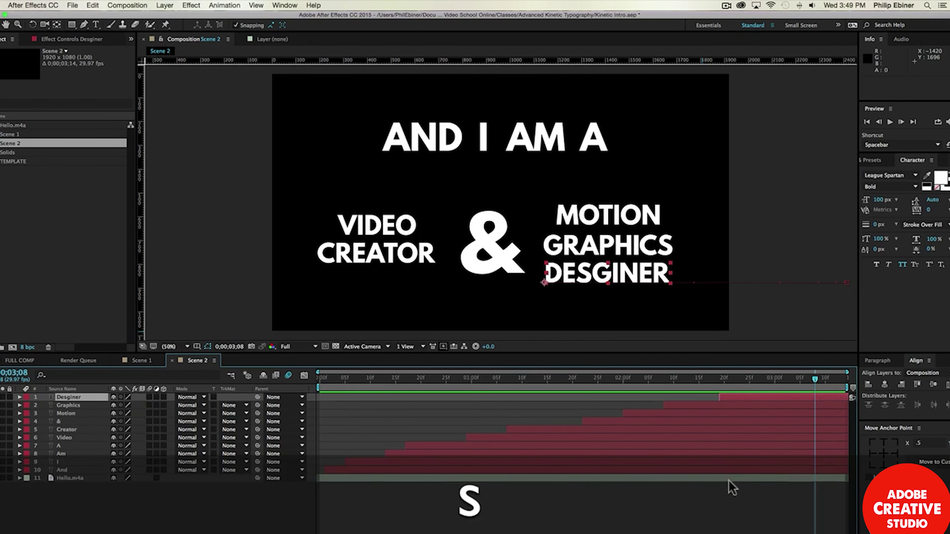
Add a null object to the Scene 2 composition
click(727, 484)
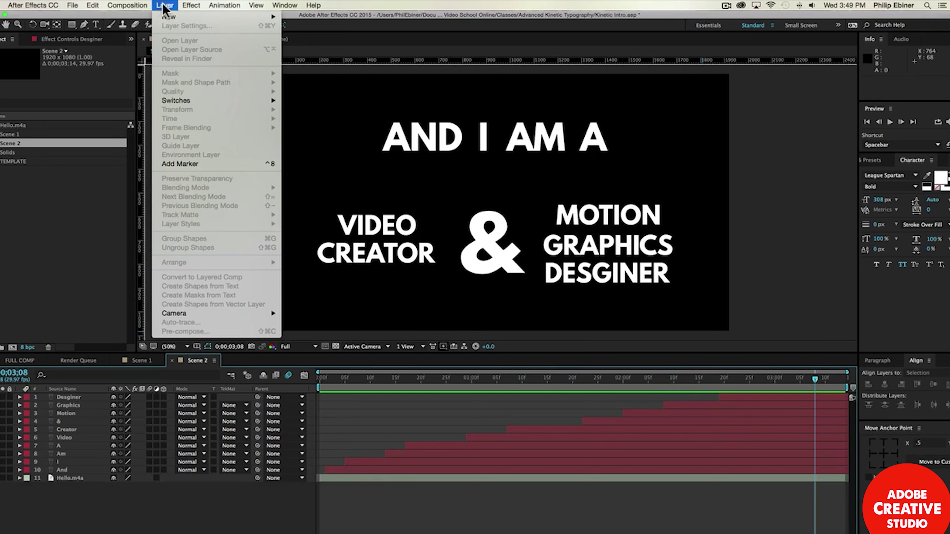
mouse_move(169, 16)
click(301, 58)
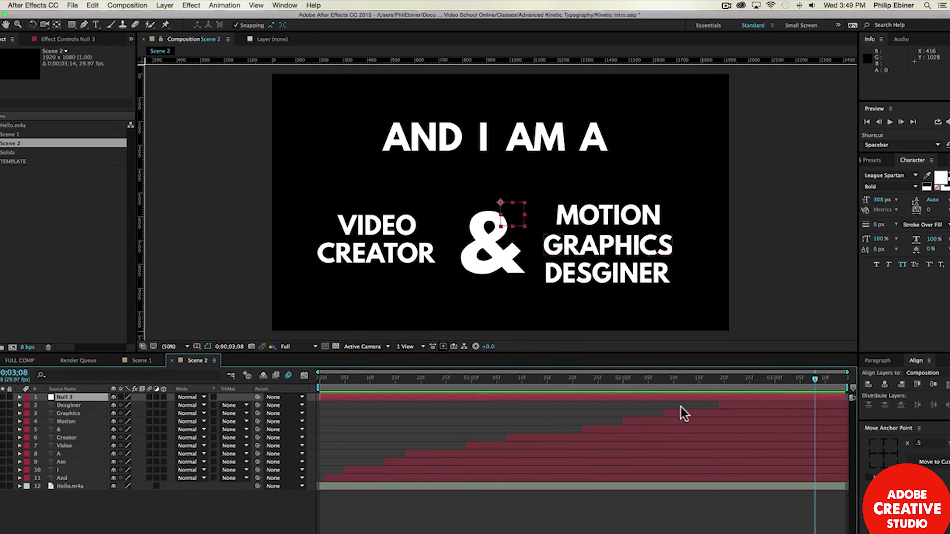
Parent all ten text layers, from "Desginer" through "And", to the null object
click(70, 405)
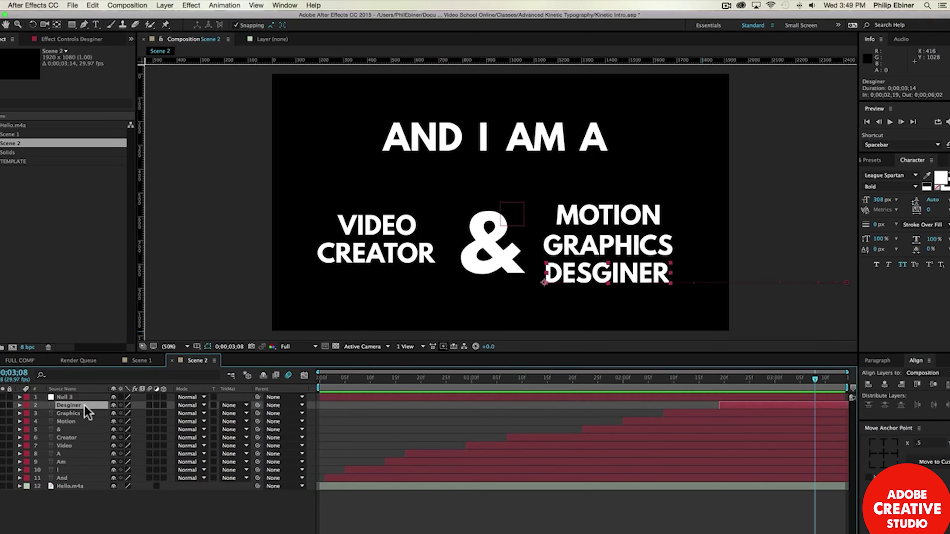
shift+click(71, 478)
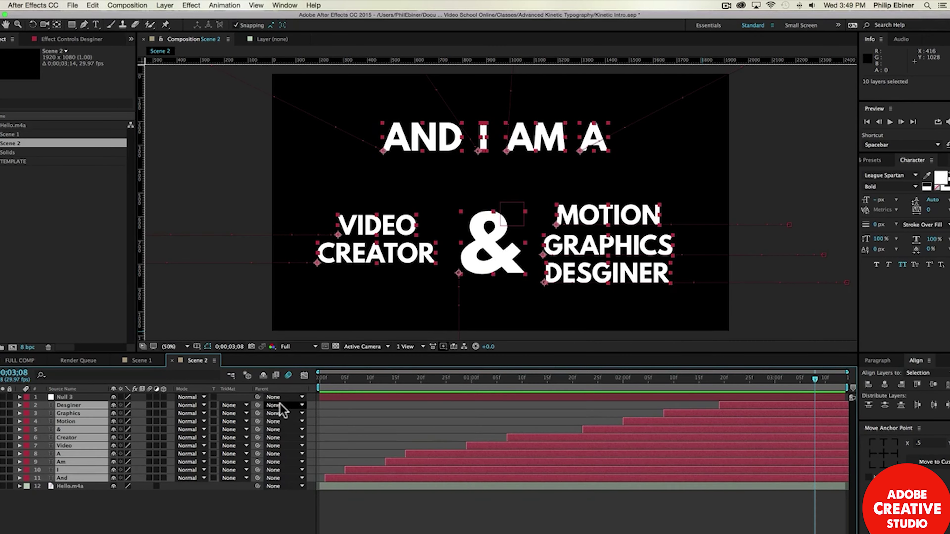
click(280, 404)
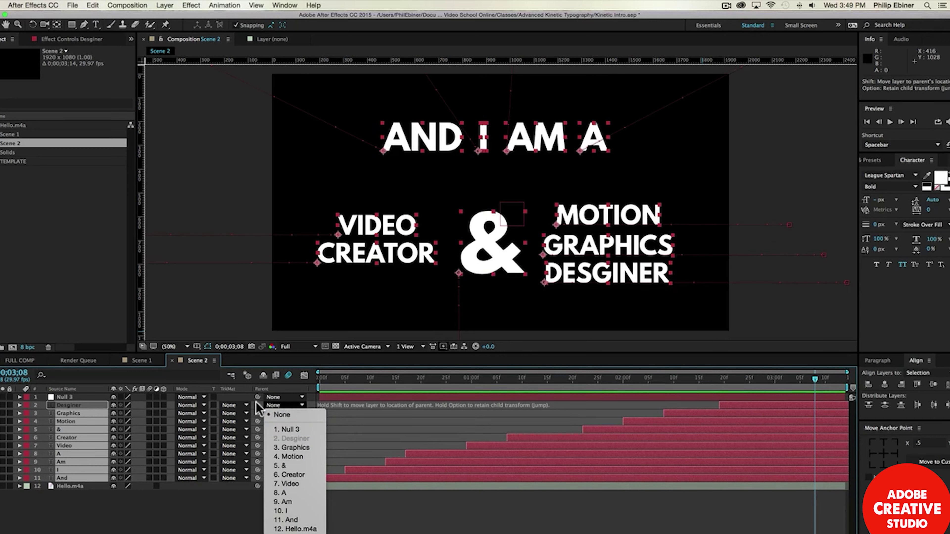
click(258, 409)
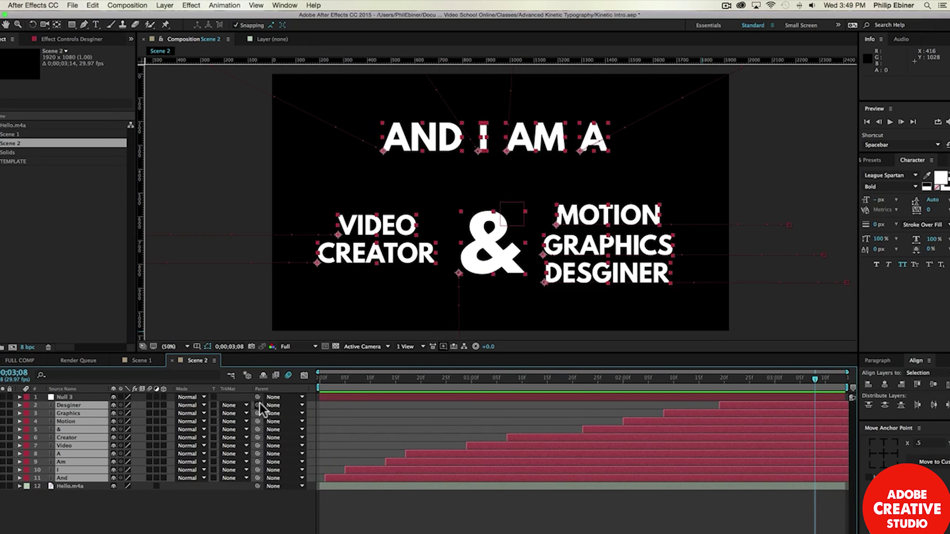
drag(257, 405, 65, 395)
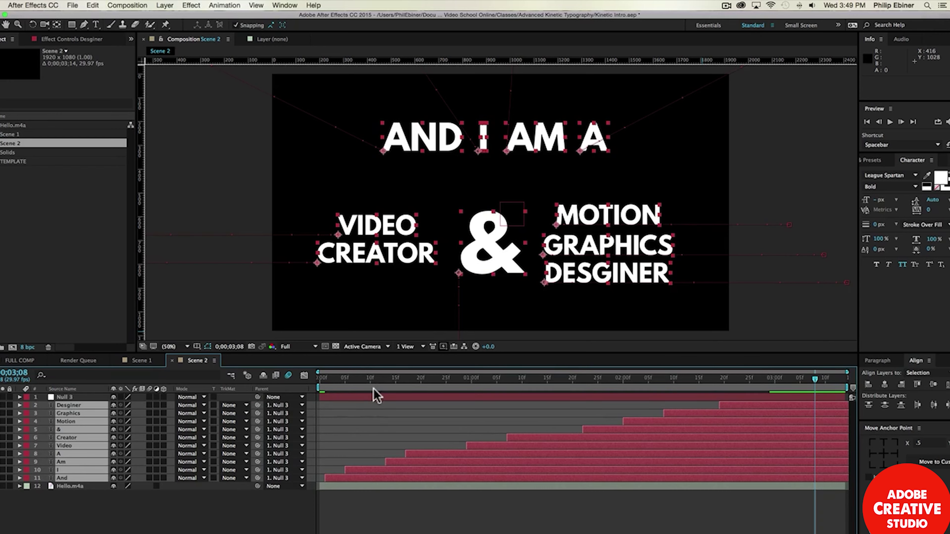
Scale the null object up to 112% so that the parented text enlarges as a group
click(371, 396)
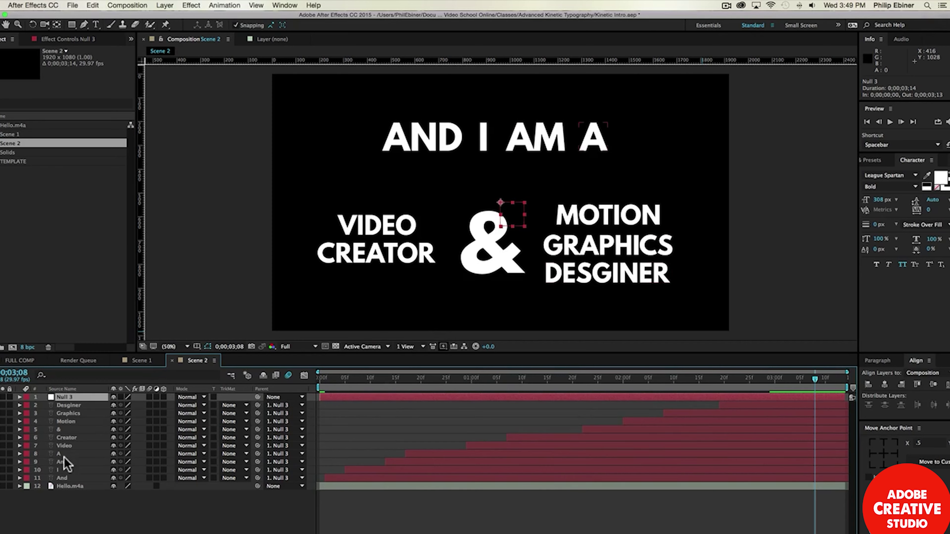
key(s)
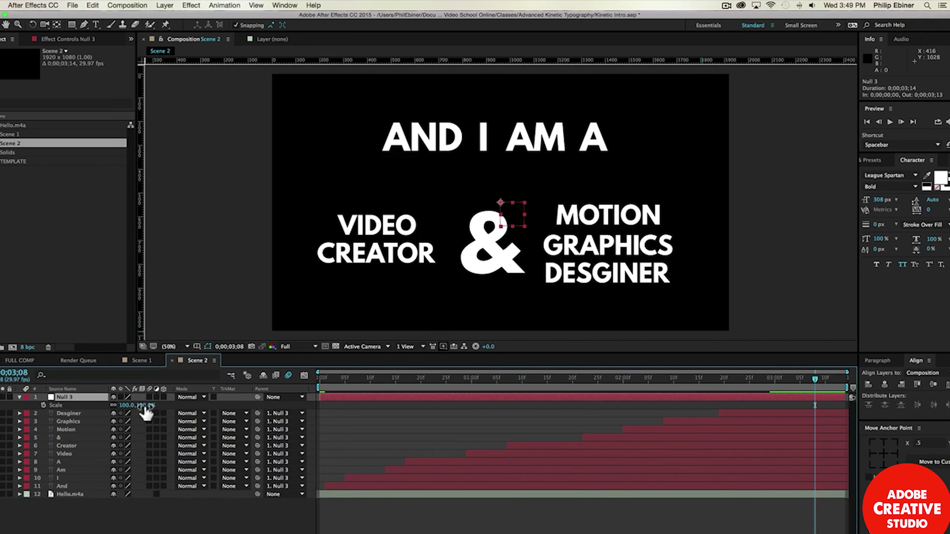
mouse_move(144, 406)
mouse_down()
mouse_move(161, 406)
mouse_move(149, 405)
mouse_up()
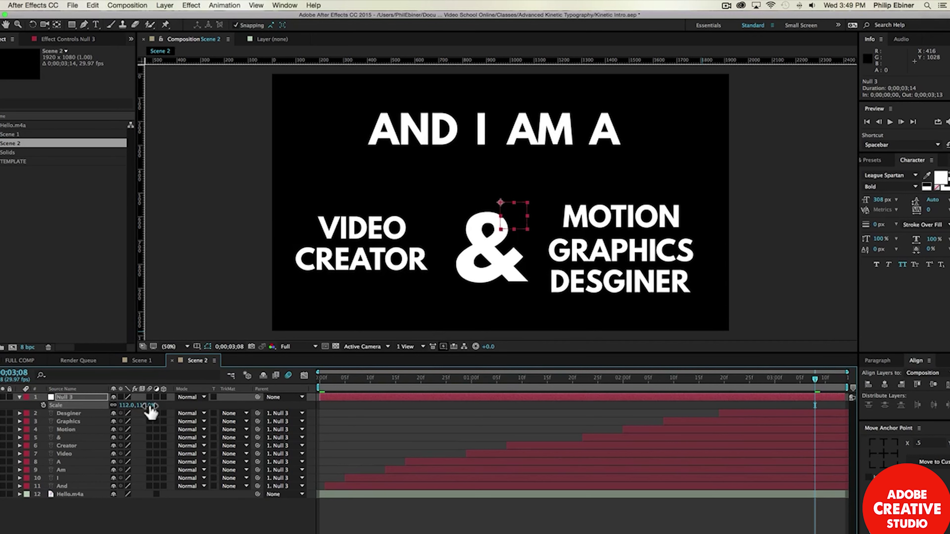
Shift the null object slightly downward and set its Rotation to 2°
key(p)
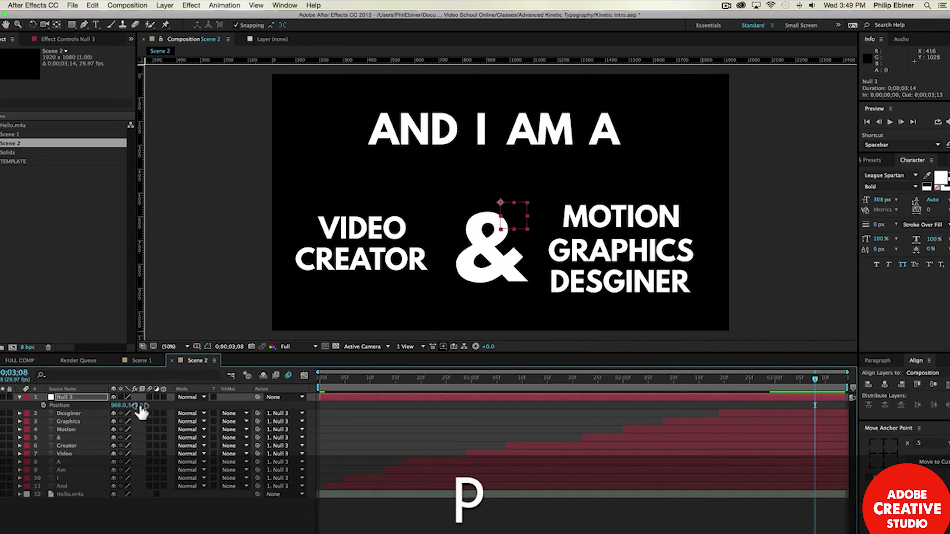
drag(142, 405, 127, 406)
key(r)
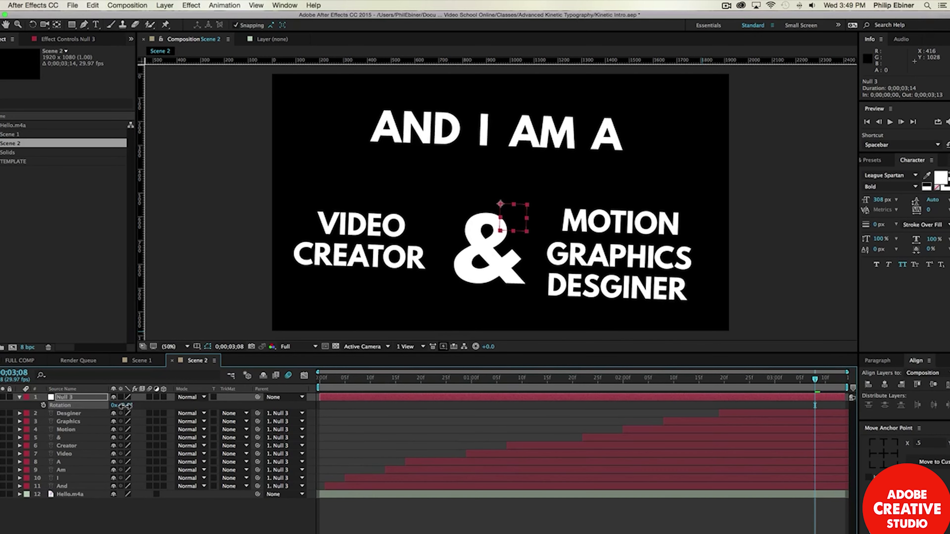
Keyframe the null's Rotation at 2° on 0;00;00;00 and at 0° on 0;00;00;29
drag(483, 376, 321, 394)
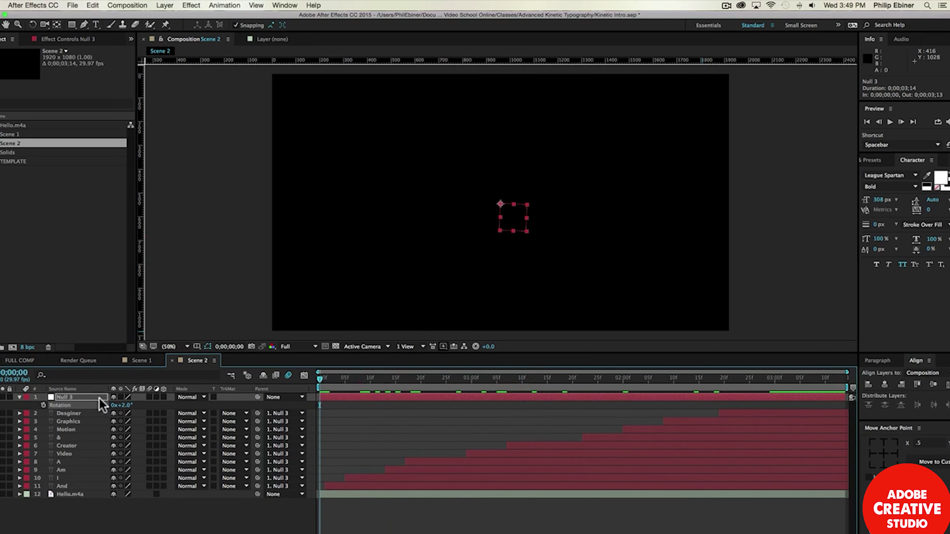
click(43, 405)
key(space)
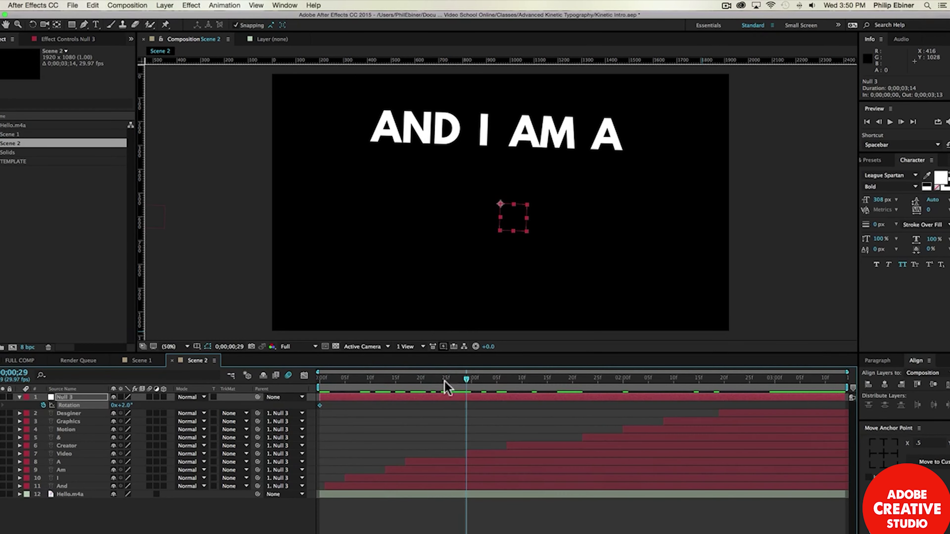
drag(124, 405, 129, 405)
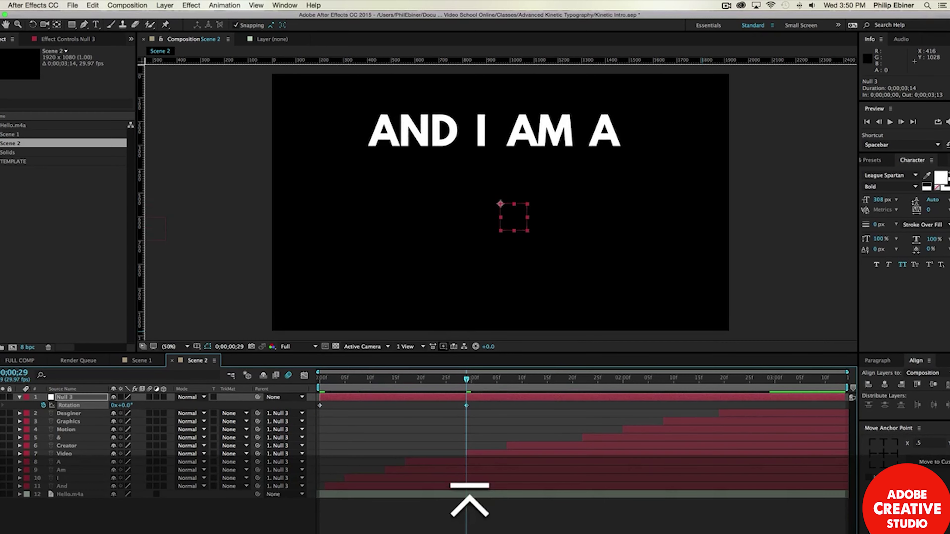
Preview the null's rotation animation and move its first Rotation keyframe to 0;00;00;24
key(ctrl+0)
key(space)
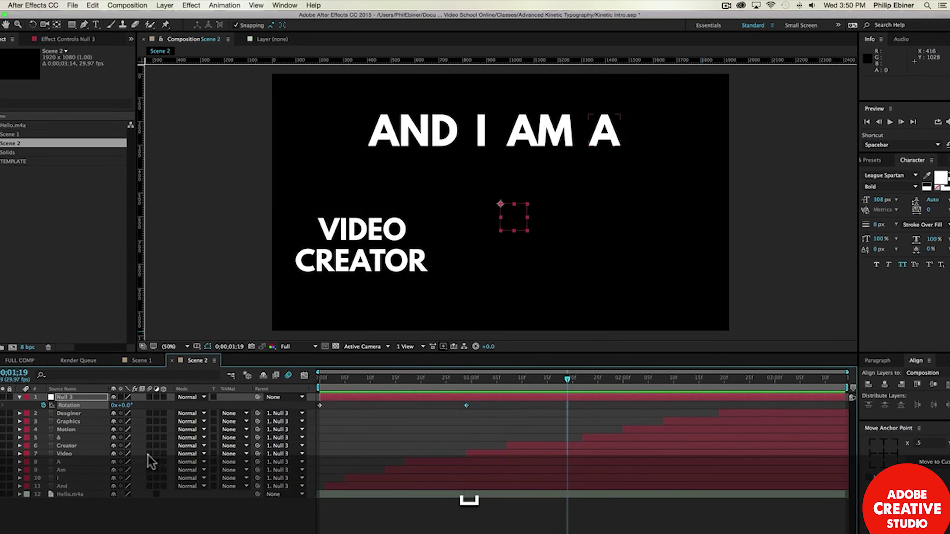
drag(320, 405, 442, 409)
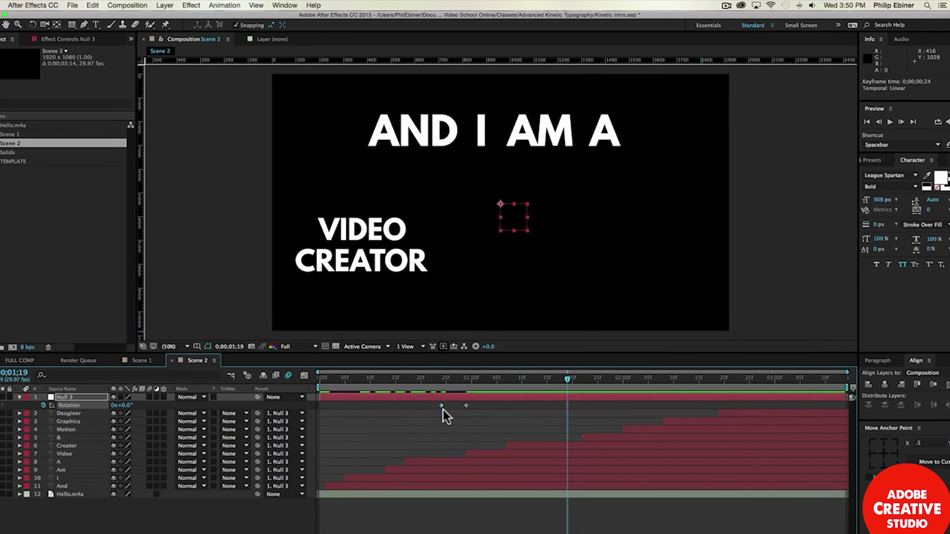
Add a holding Rotation keyframe on the null at 0;00;01;24, set Rotation to -9° at 0;00;01;29, and preview the tilt
drag(545, 386, 592, 391)
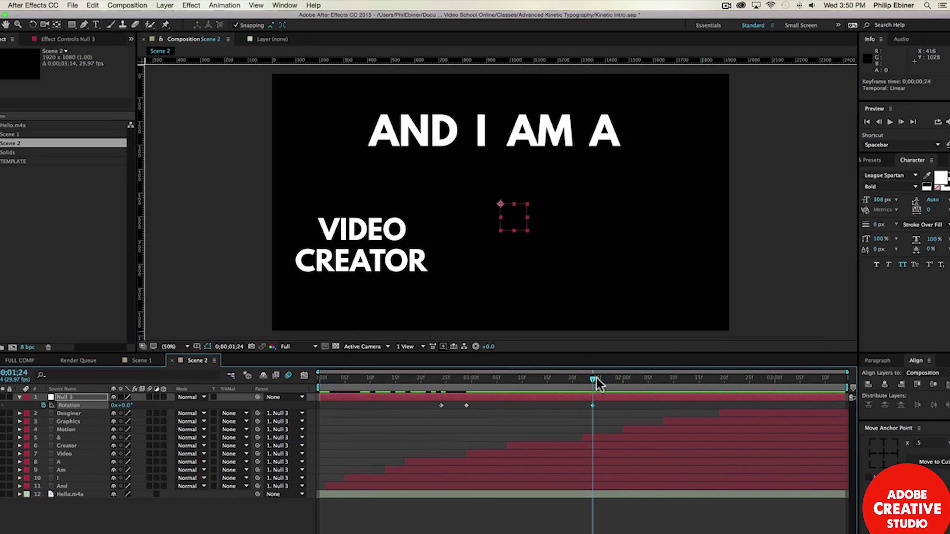
drag(595, 378, 618, 378)
drag(129, 410, 134, 409)
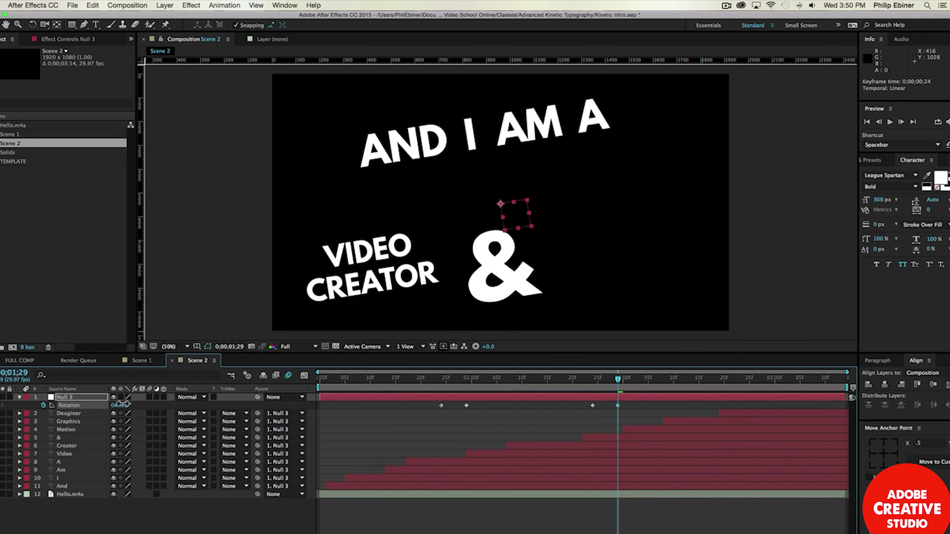
key(space)
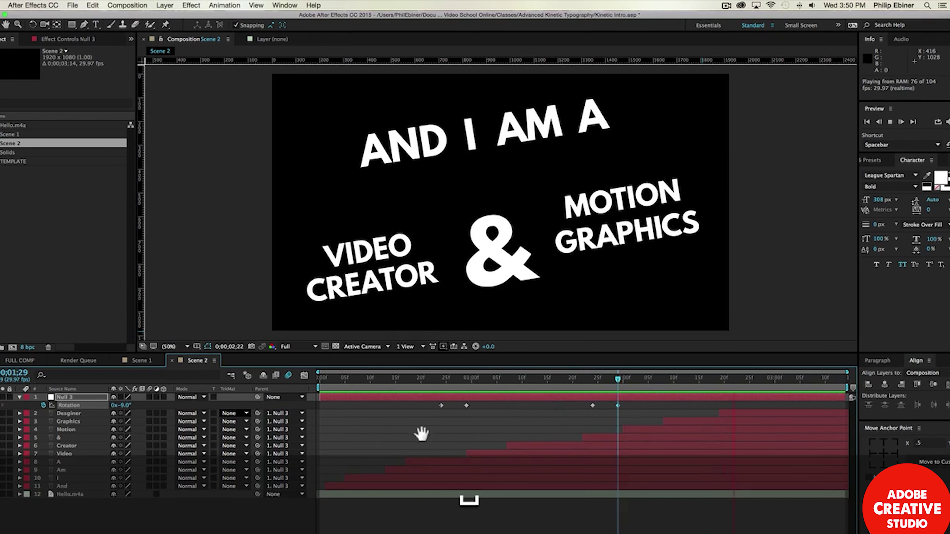
Move the null's third Rotation keyframe to 0;00;01;23 and apply Easy Ease to all four Rotation keyframes
drag(593, 405, 430, 404)
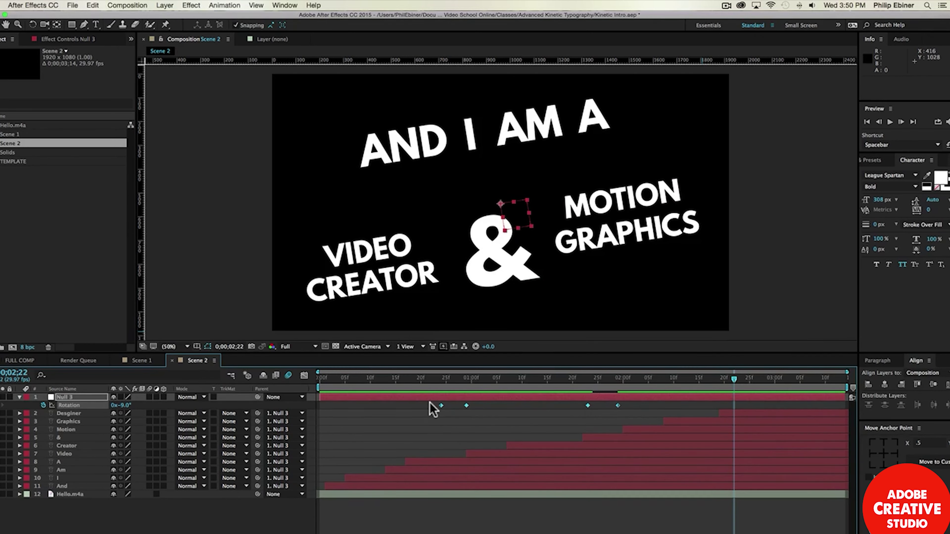
key(F9)
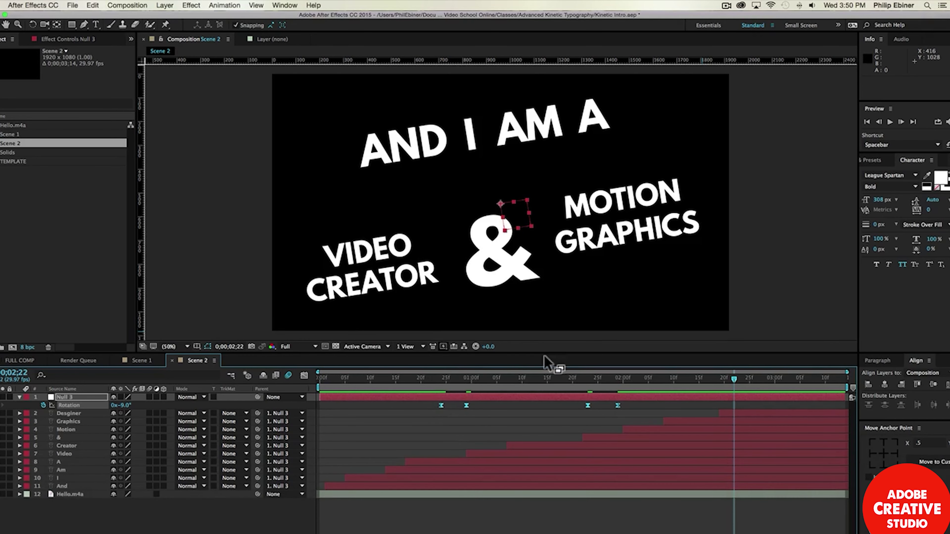
Add a Scale keyframe of 112% to the null at 0;00;01;23 and reveal all its keyframed properties
click(593, 378)
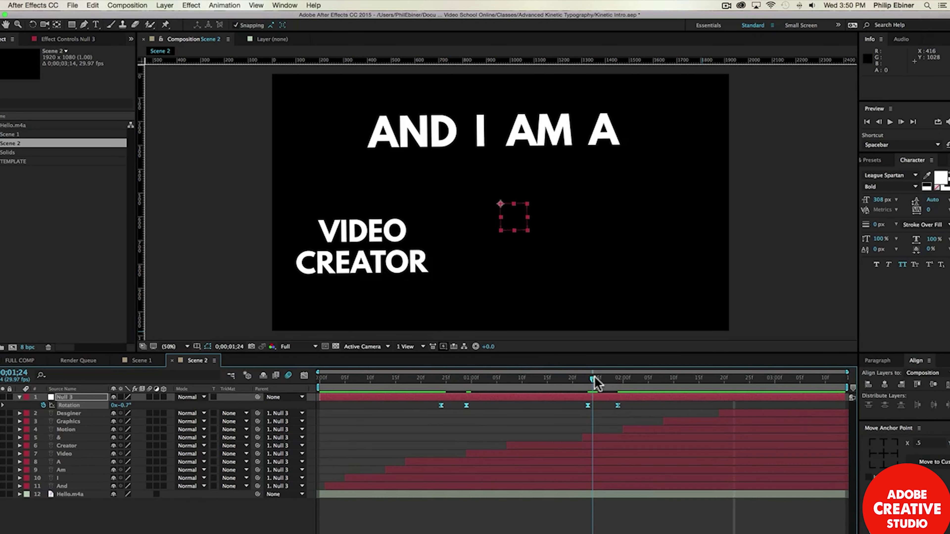
click(564, 406)
click(426, 397)
key(s)
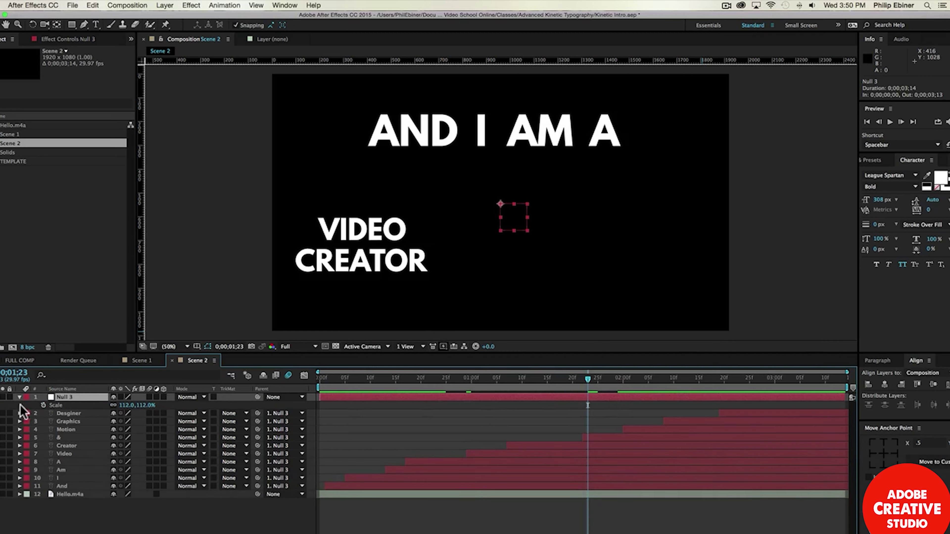
key(u)
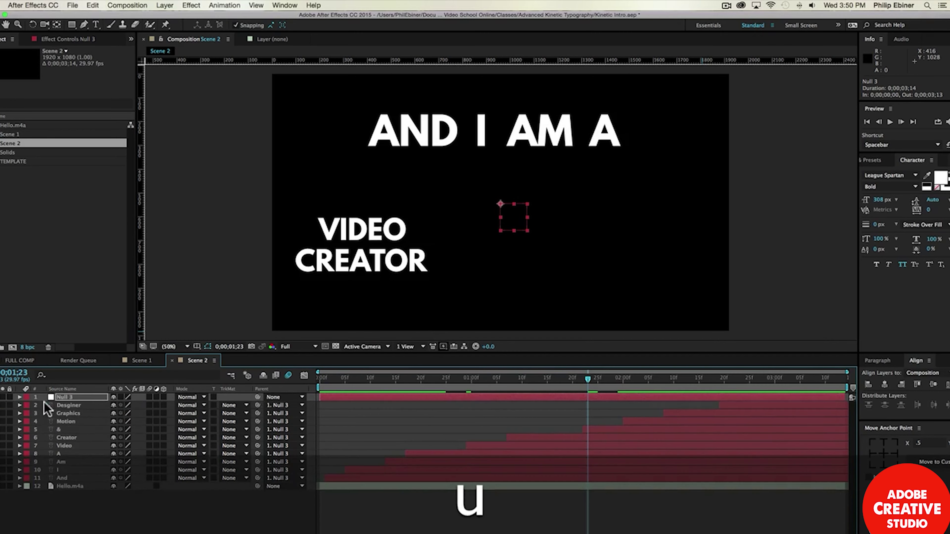
key(u)
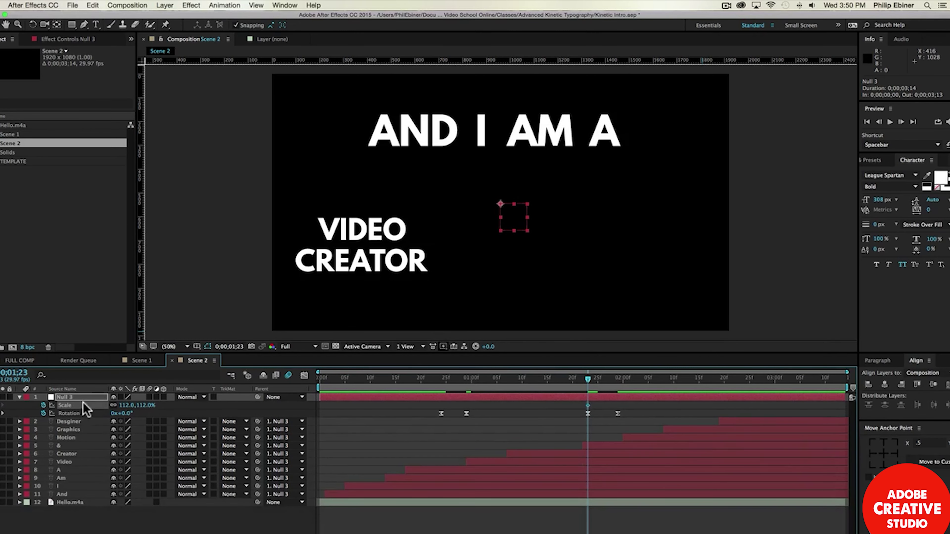
Set the null's Scale to 131% at 0;00;01;29 and preview the combined zoom and tilt
click(618, 386)
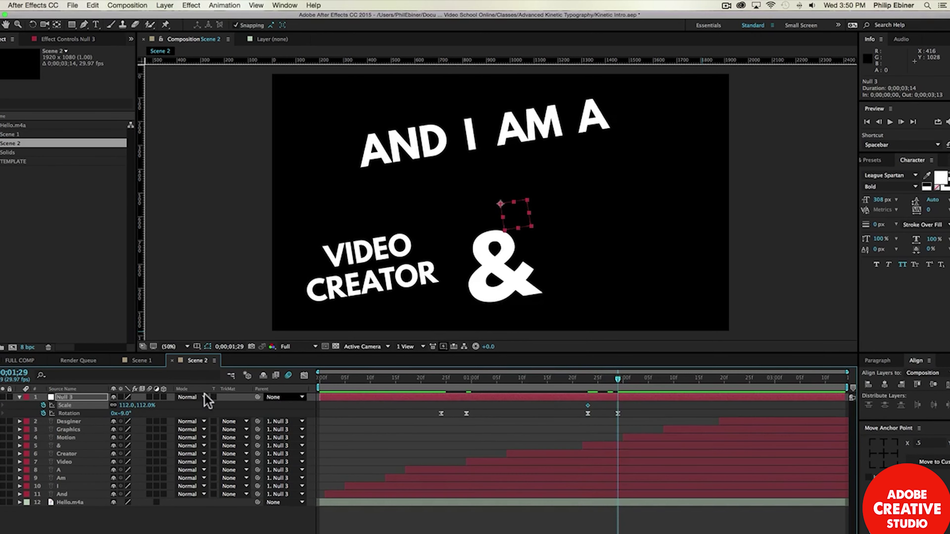
drag(149, 405, 160, 404)
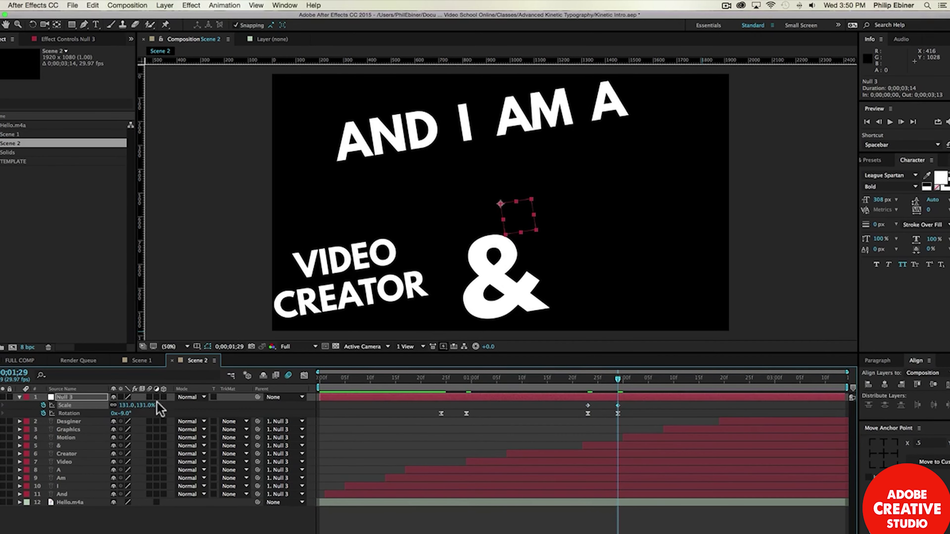
key(KP_0)
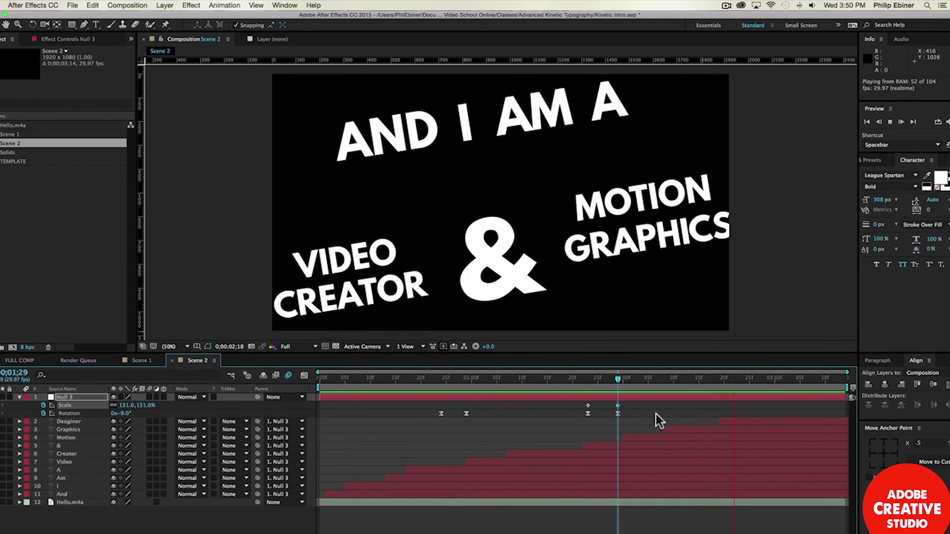
key(space)
Apply Easy Ease to both of the null's Scale keyframes and preview the animation
drag(637, 403, 578, 408)
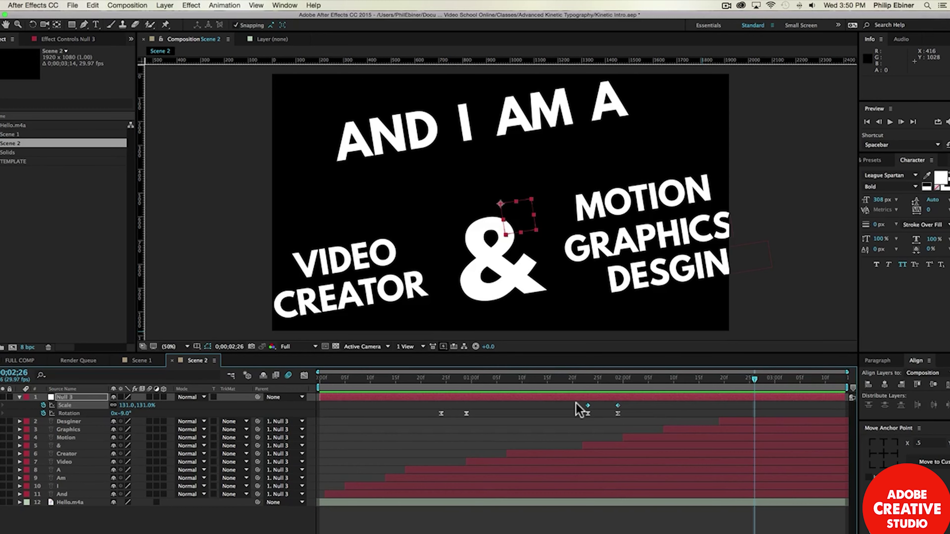
key(F9)
key(KP_0)
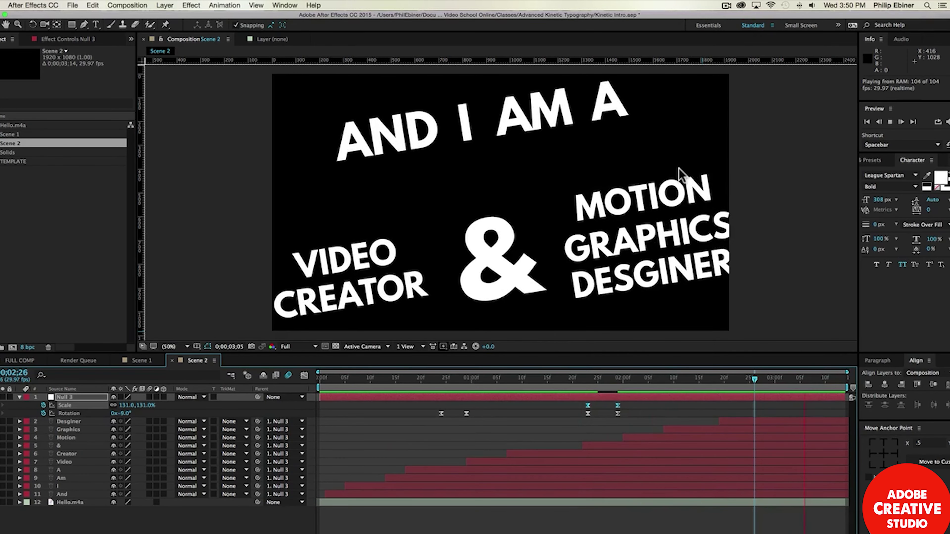
Change the null's Scale at 0;00;01;29 to 110% and scrub through the following words to check the framing
click(618, 382)
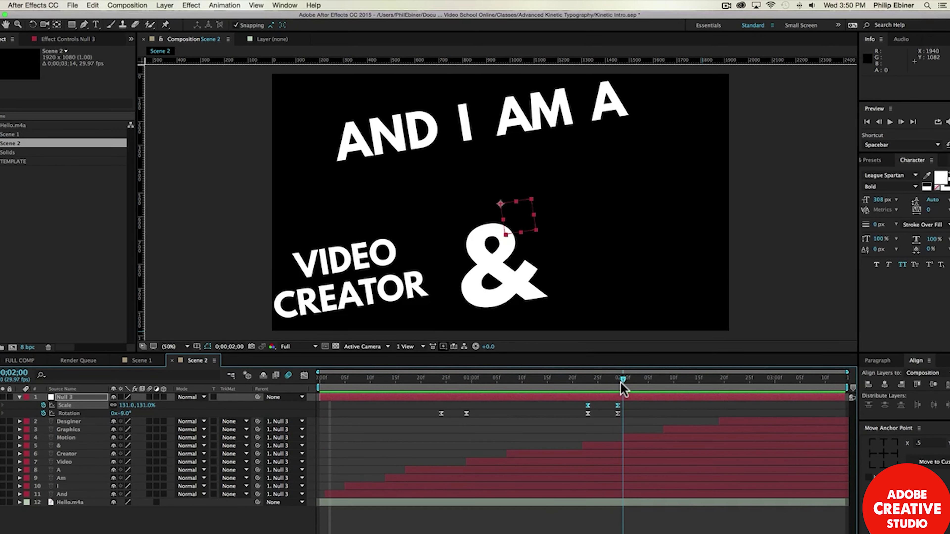
mouse_move(621, 383)
mouse_down()
mouse_move(792, 383)
mouse_move(618, 384)
mouse_up()
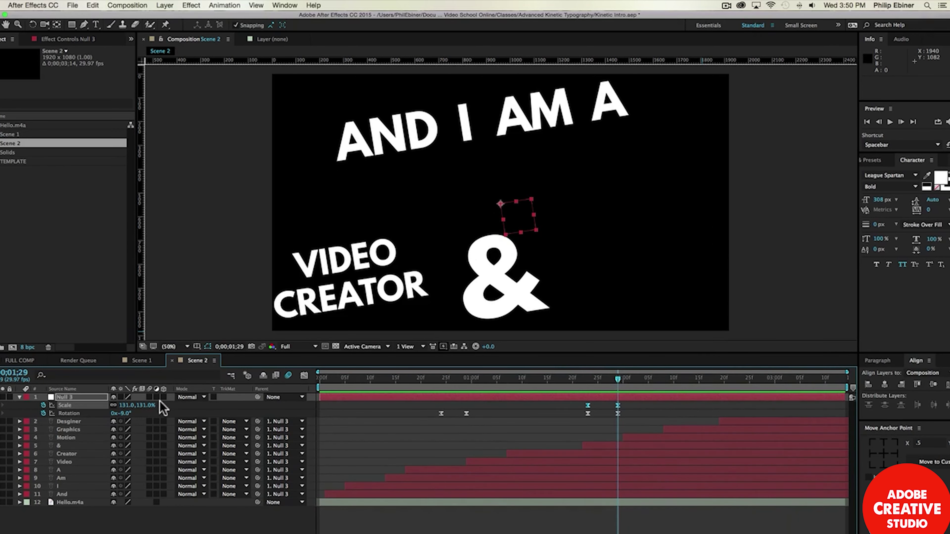
drag(148, 405, 136, 405)
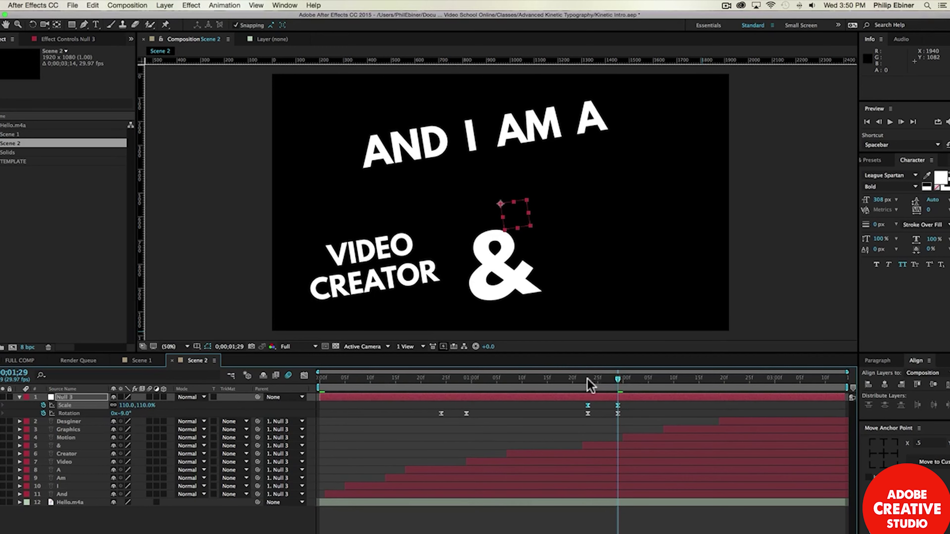
drag(587, 383, 677, 389)
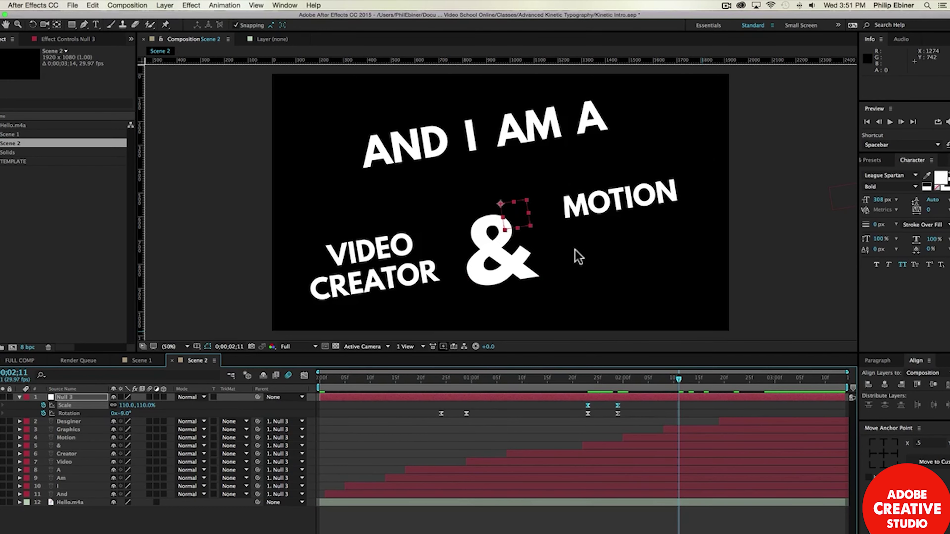
Open the FULL COMP composition and scrub to about 0;00;08;27 to examine the finished scenes
click(19, 361)
drag(567, 378, 651, 387)
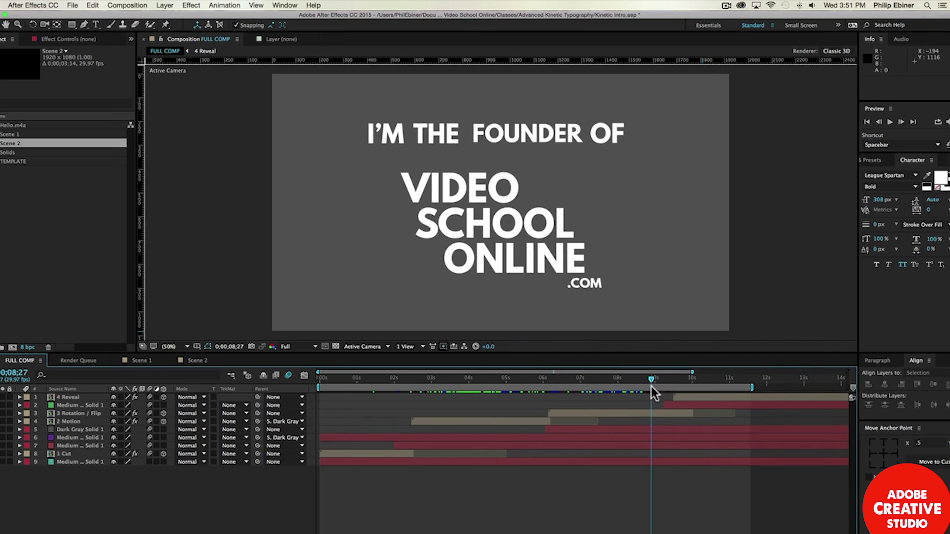